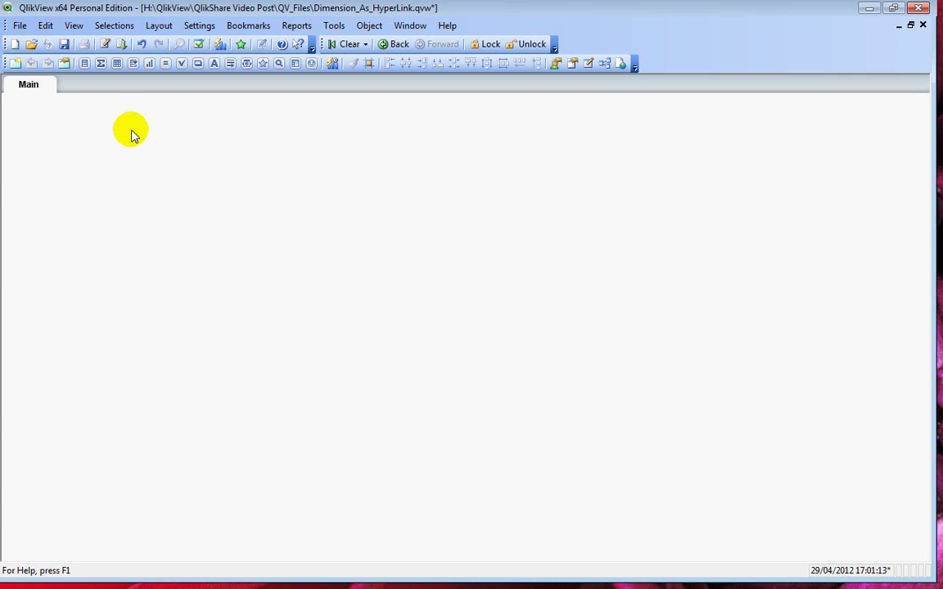
- Reload the Dimension_As_HyperLink document's data from its load script with Ctrl+R
key(ctrl+r)
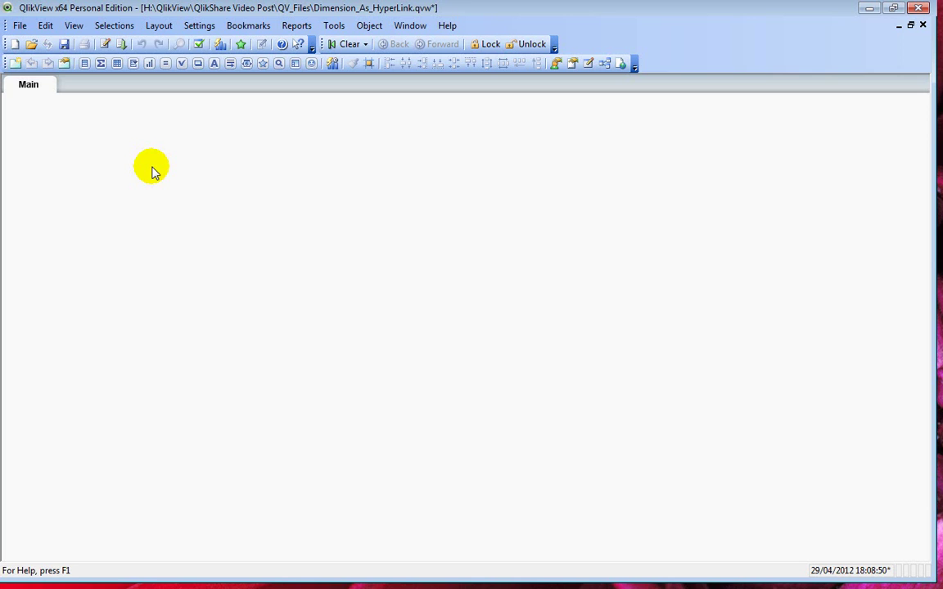
- Start a new chart on the Main sheet as a Straight Table
right_click(158, 155)
mouse_move(230, 196)
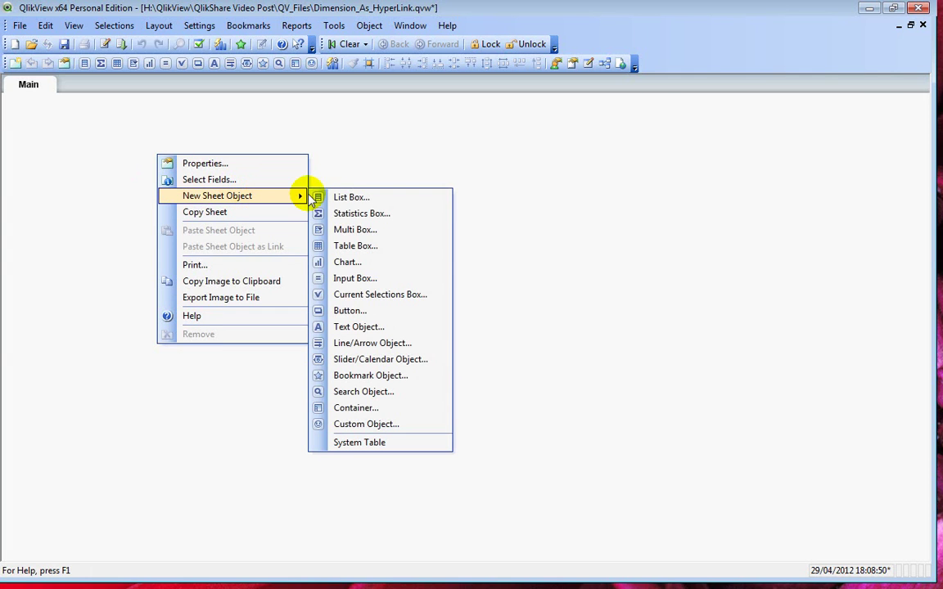
click(416, 261)
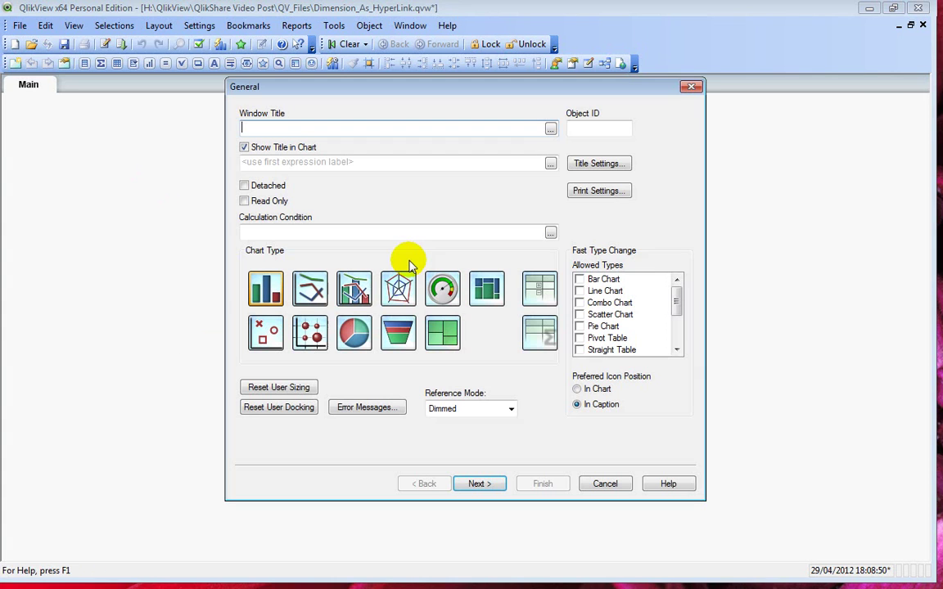
drag(370, 85, 331, 120)
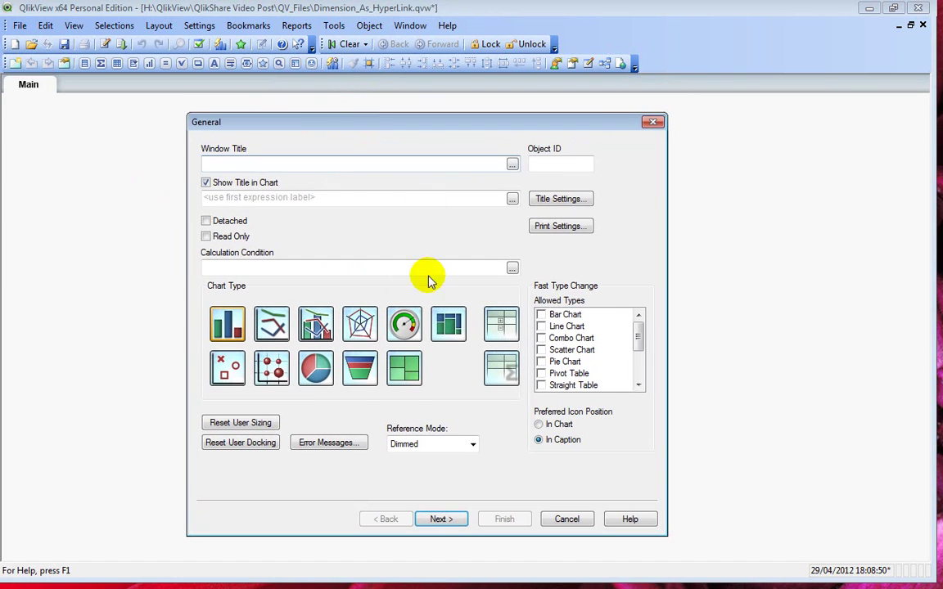
click(500, 367)
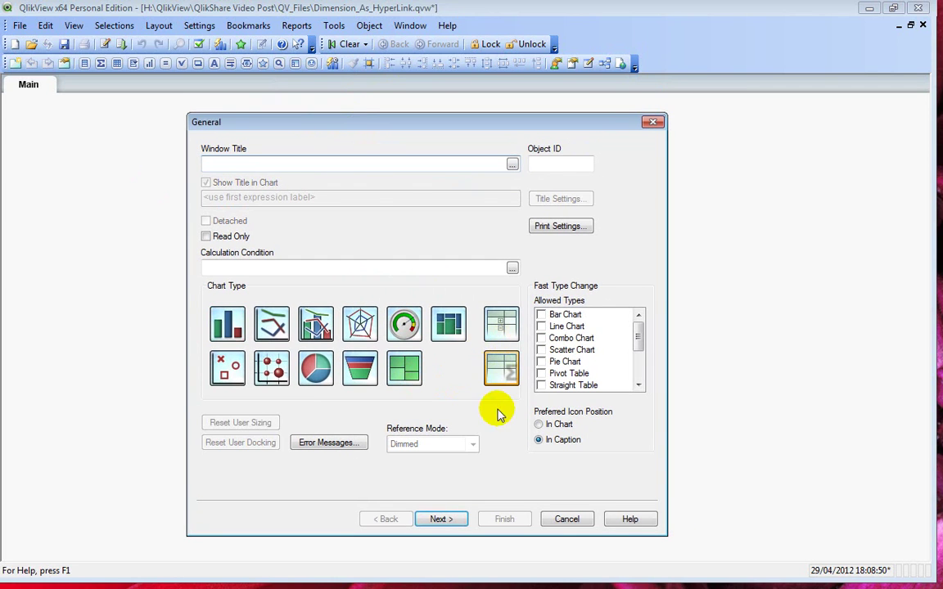
click(440, 519)
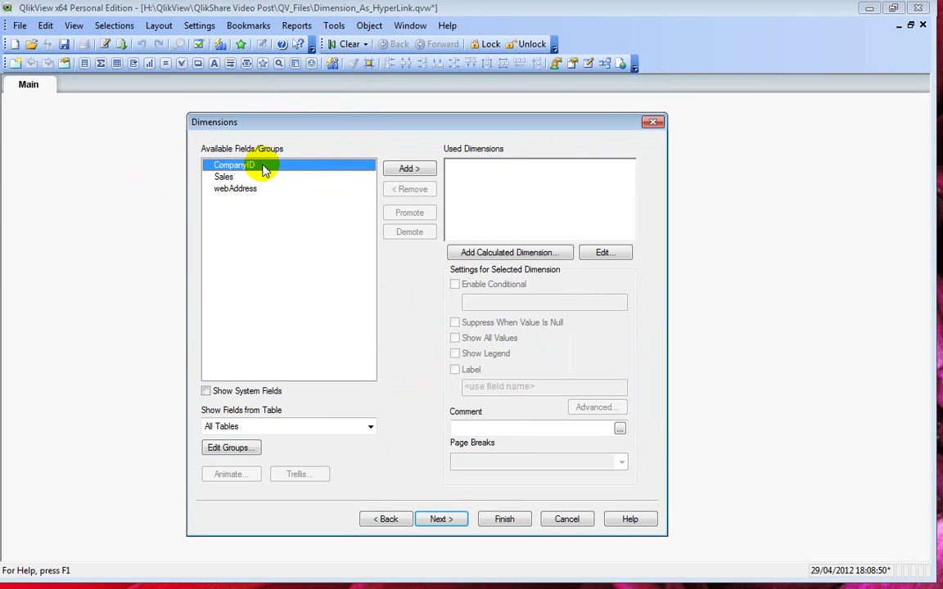
- Use CompanyID as dimension and SUM(Sales) as expression, then stretch the table taller
click(407, 169)
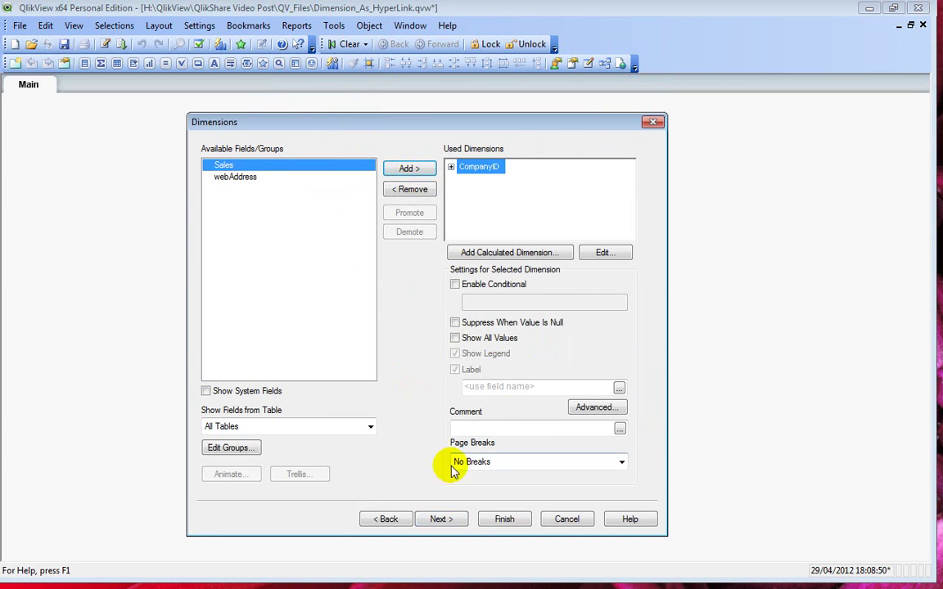
click(439, 518)
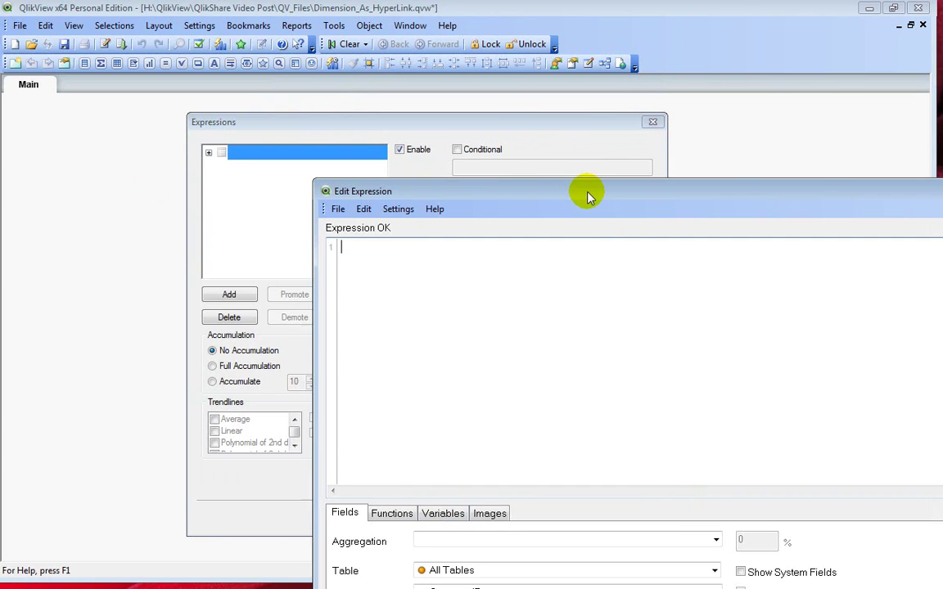
drag(589, 191, 340, 69)
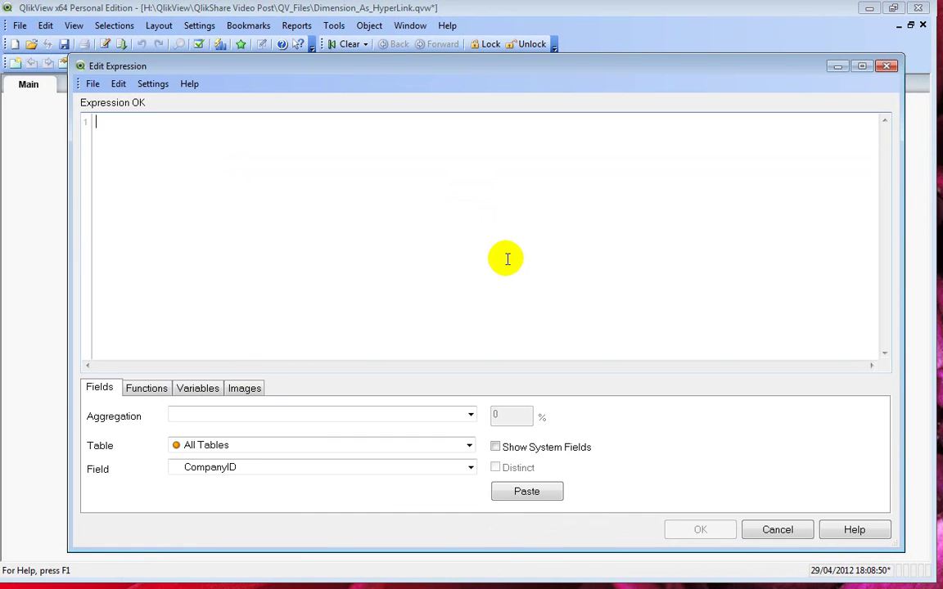
text(SUM)
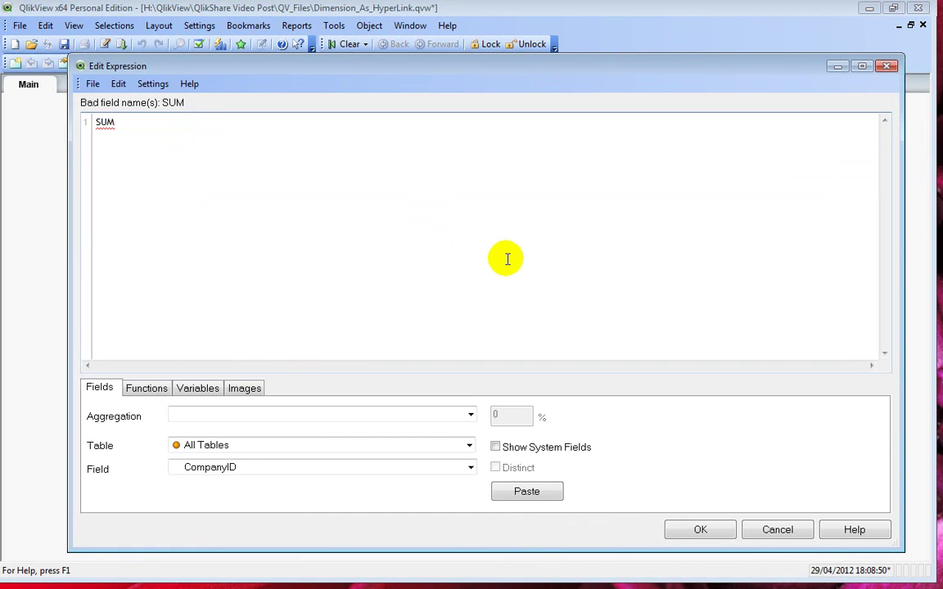
text((Sales)
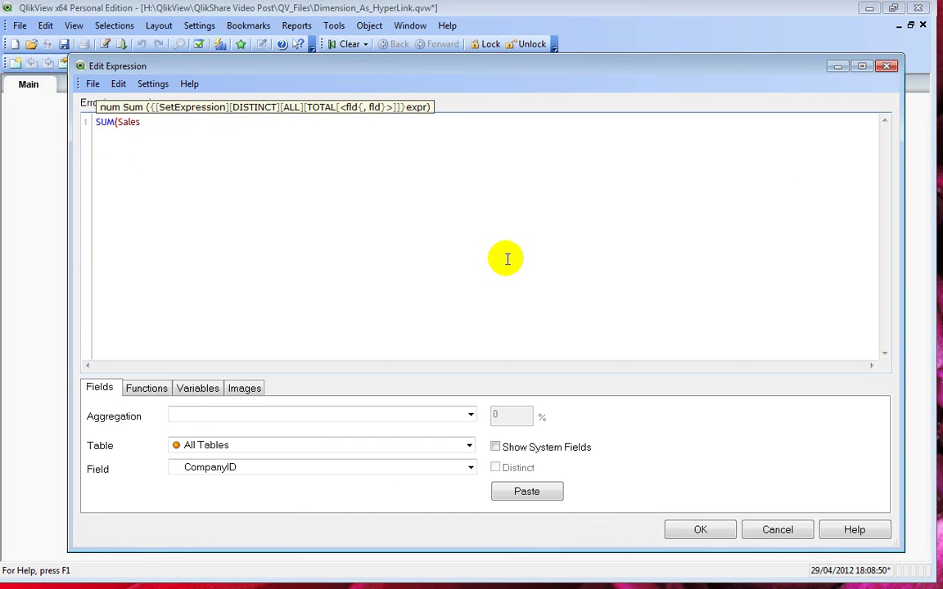
text())
click(699, 530)
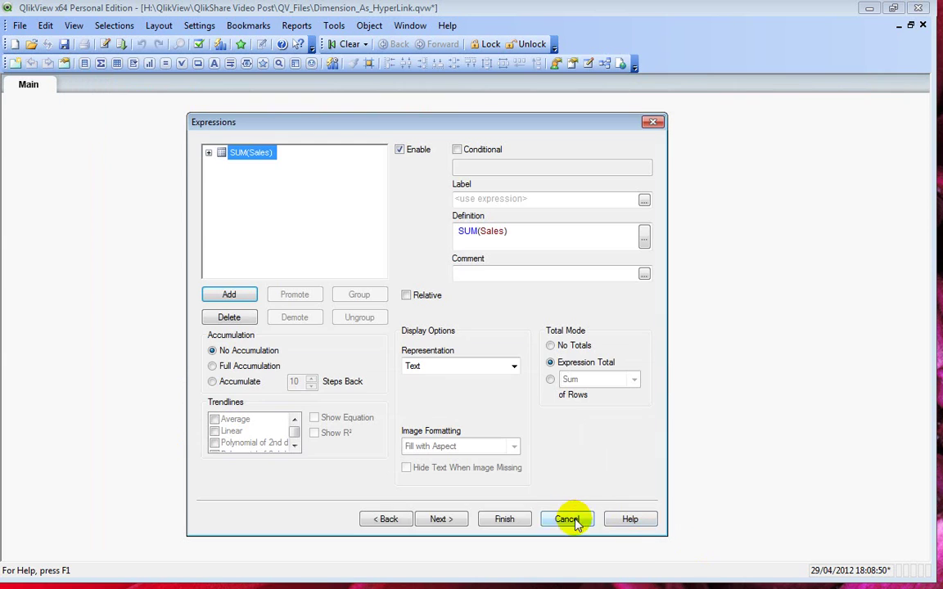
click(506, 518)
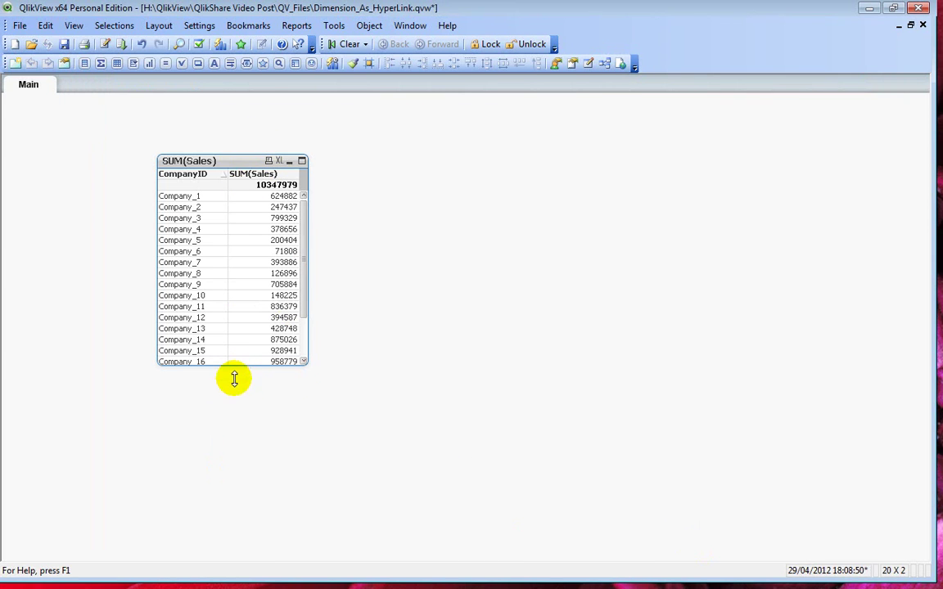
drag(233, 365, 233, 414)
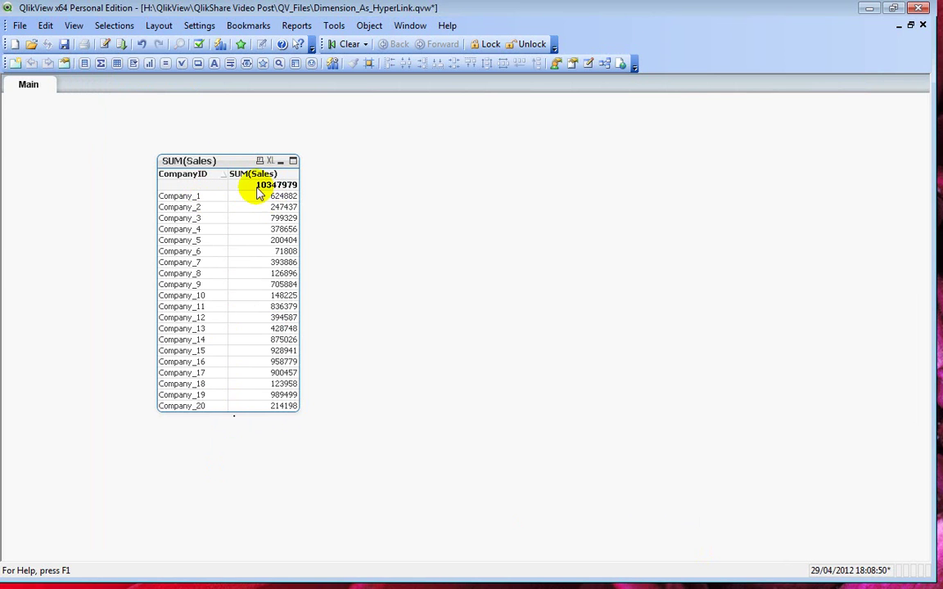
- Add a new expression from the sales table's Expressions properties
double_click(225, 161)
drag(390, 81, 435, 107)
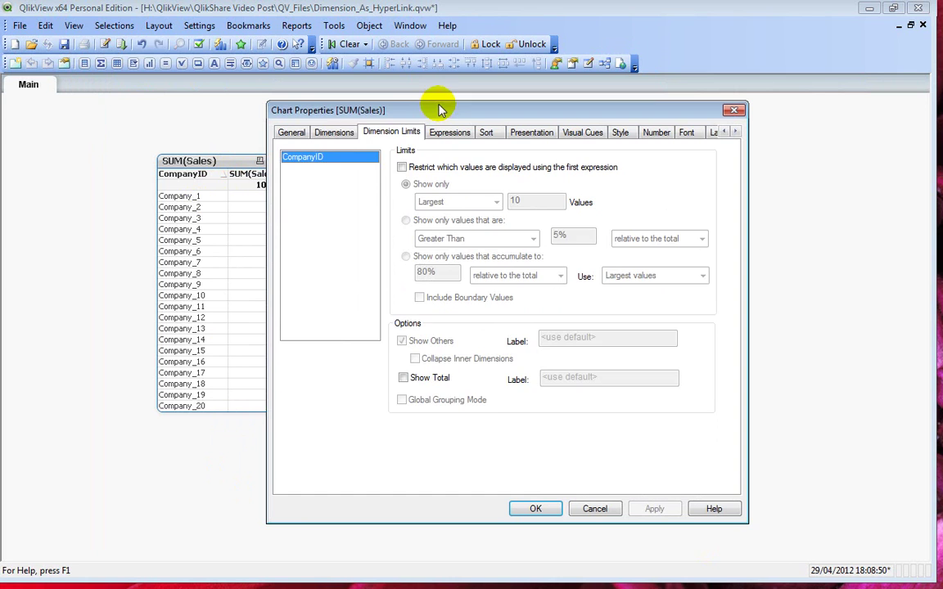
click(331, 135)
click(452, 134)
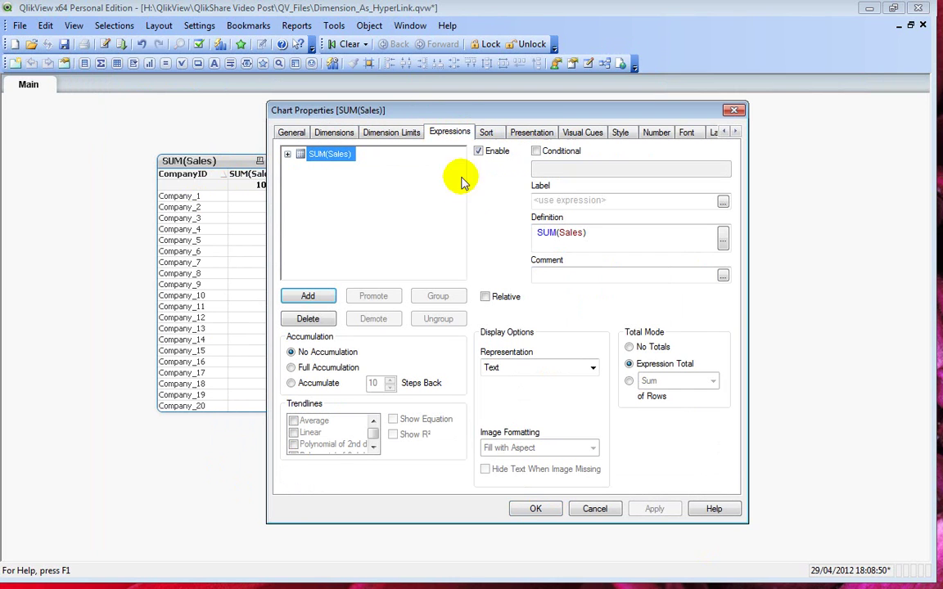
click(307, 295)
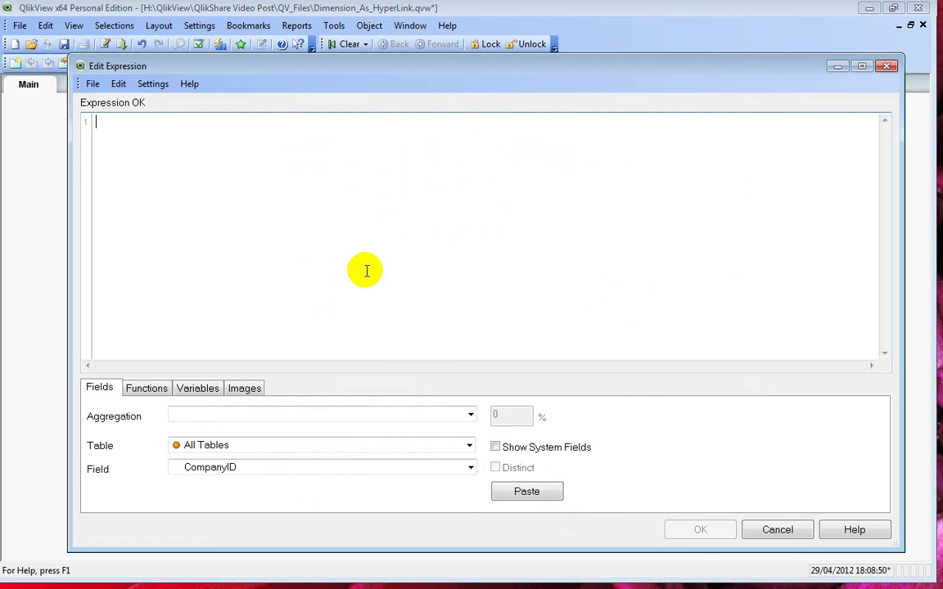
text(<u)
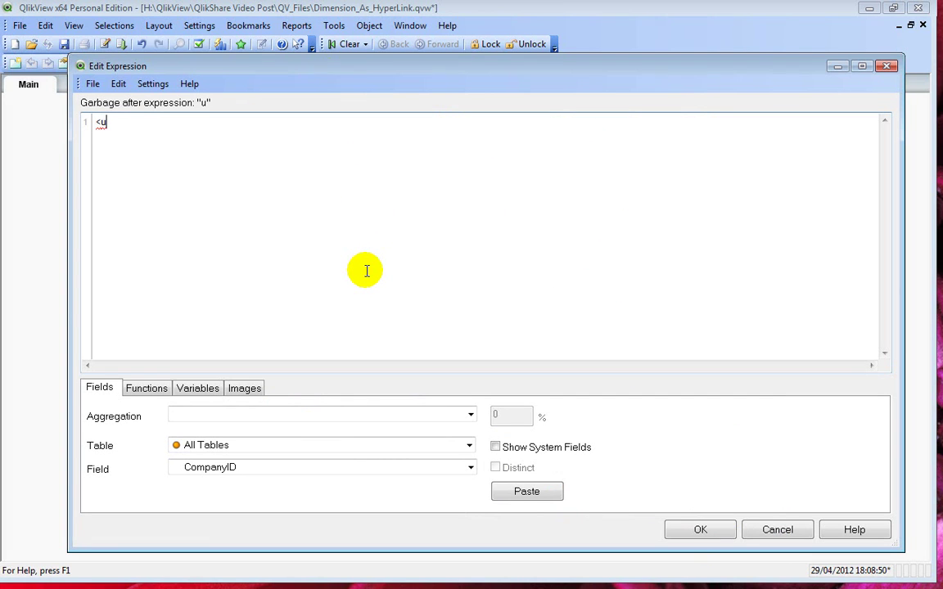
text(rl)
text(>ww)
text(w.)
text(qlikshare)
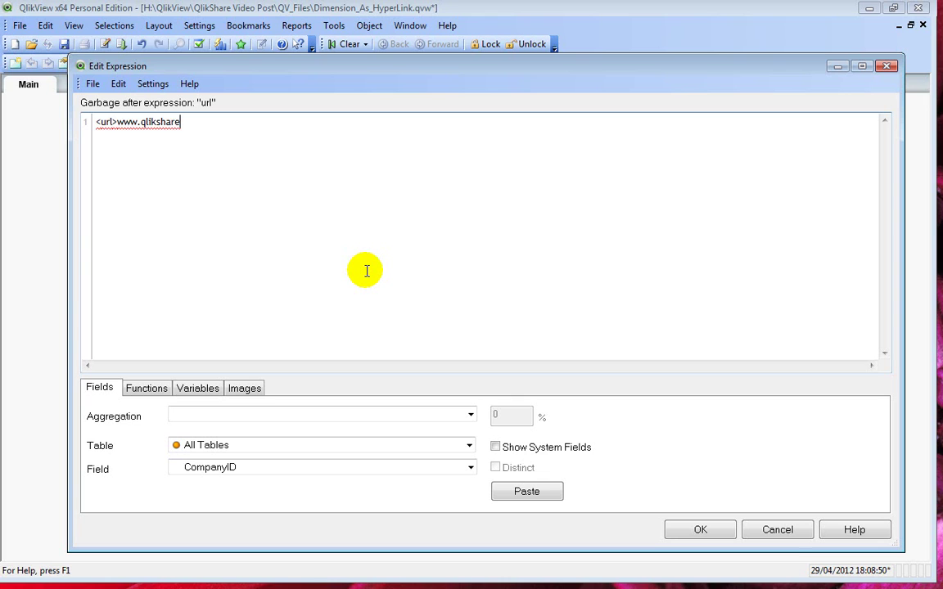
text(.com)
text(')
text(')
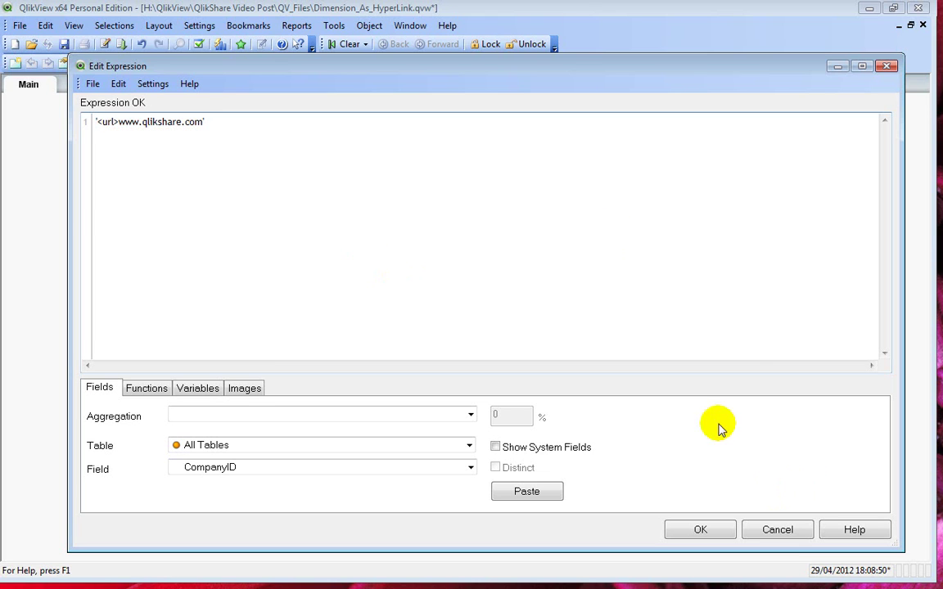
text(M)
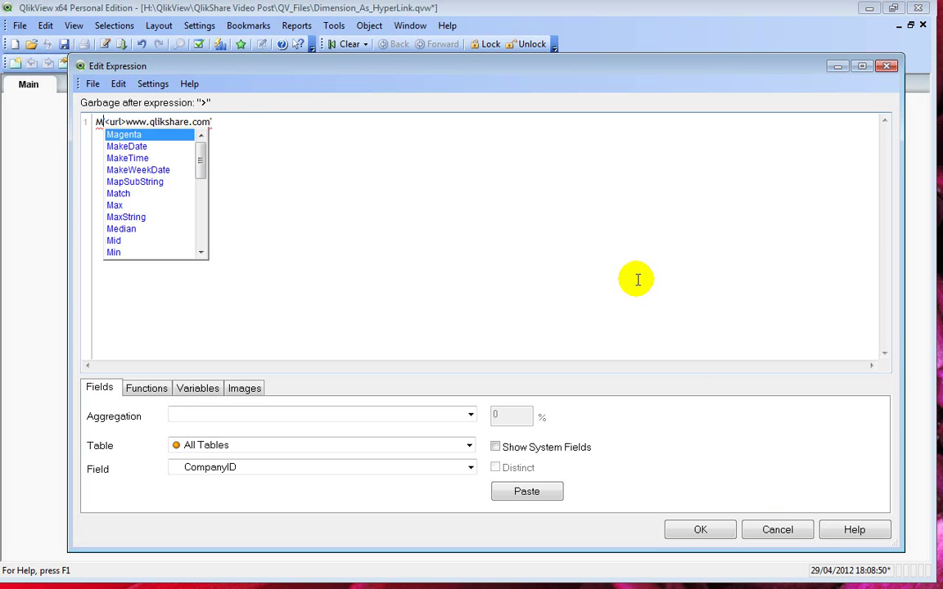
key(BackSpace)
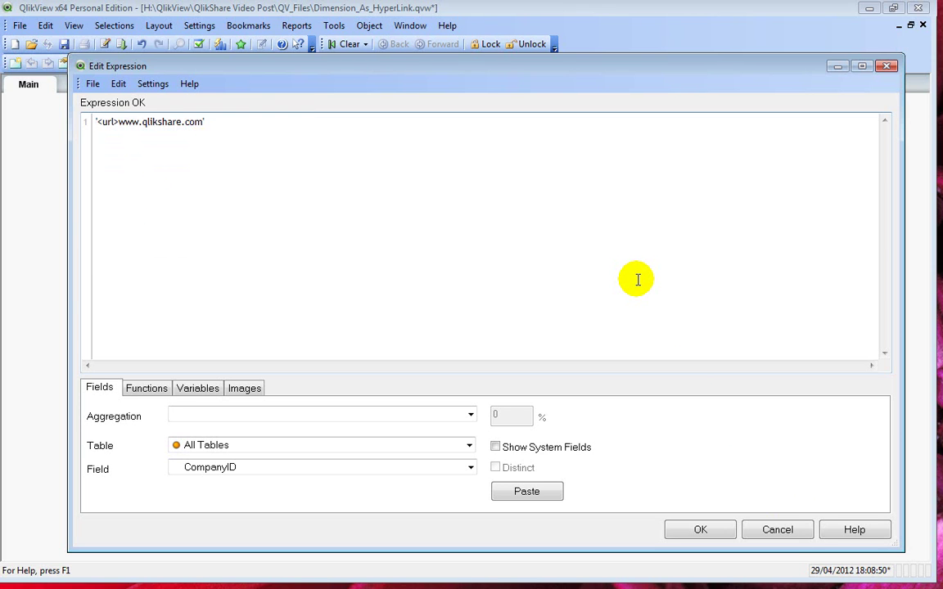
text(Com)
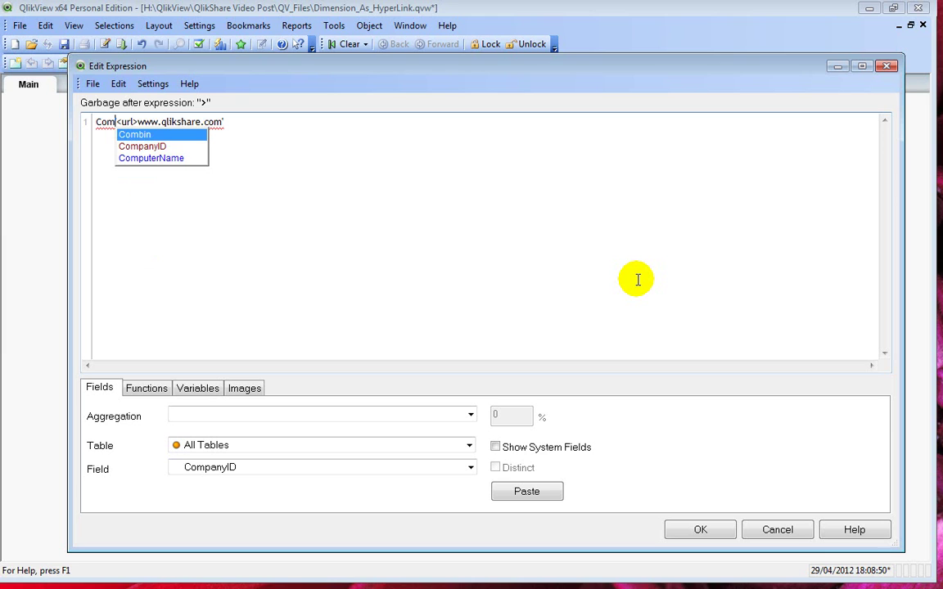
key(Down)
key(Return)
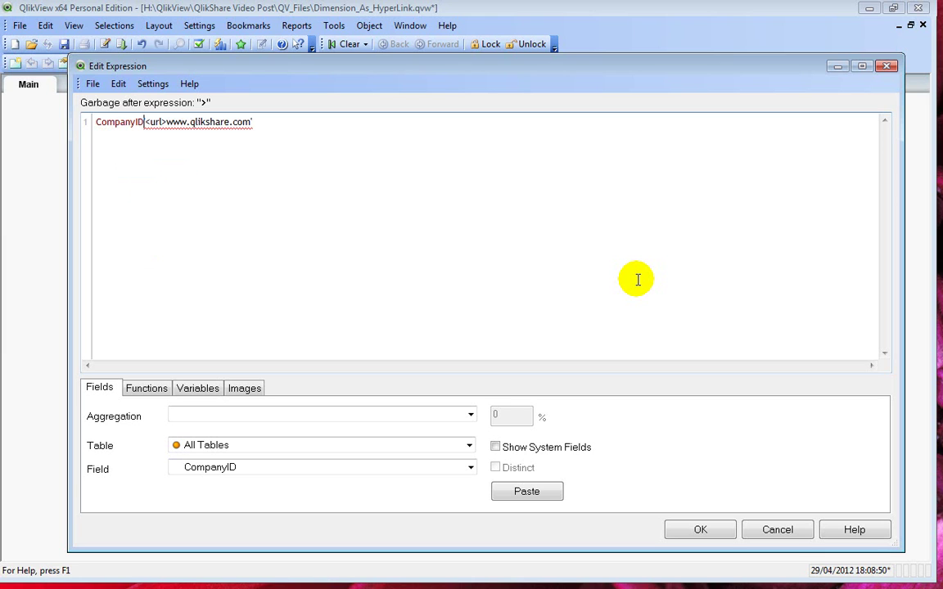
text(')
key(Left)
- Complete the CompanyID & url expression and set its representation to Link
text(&)
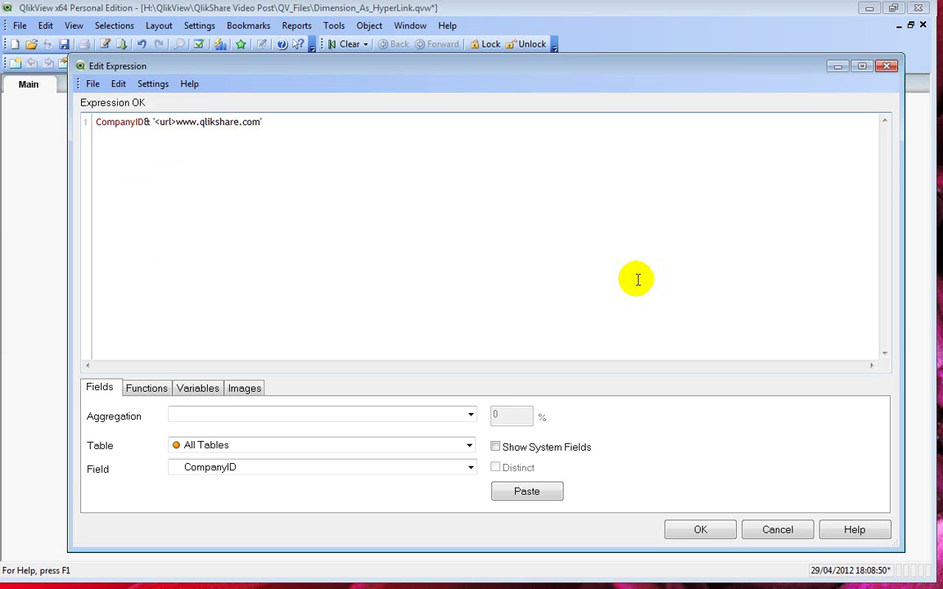
click(700, 530)
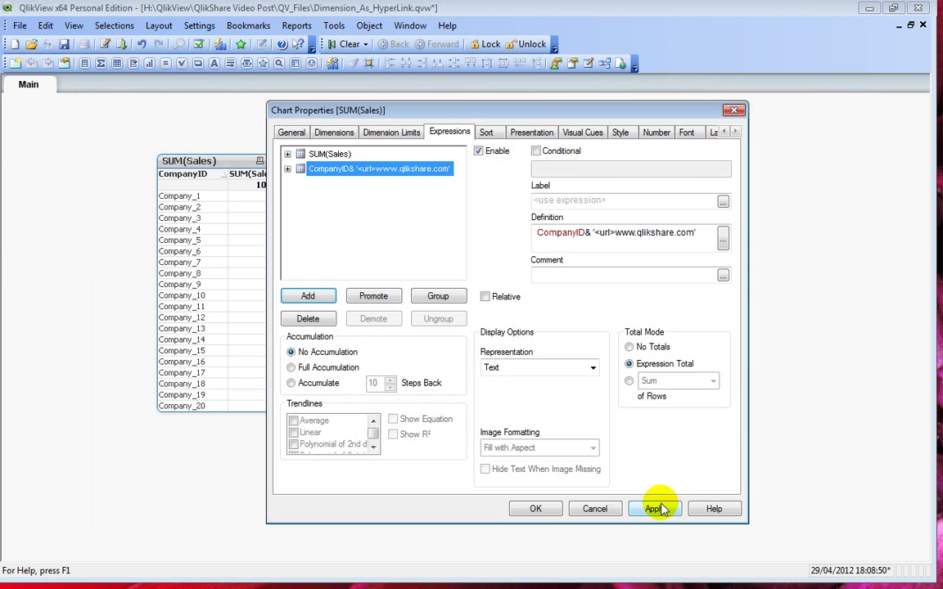
click(528, 367)
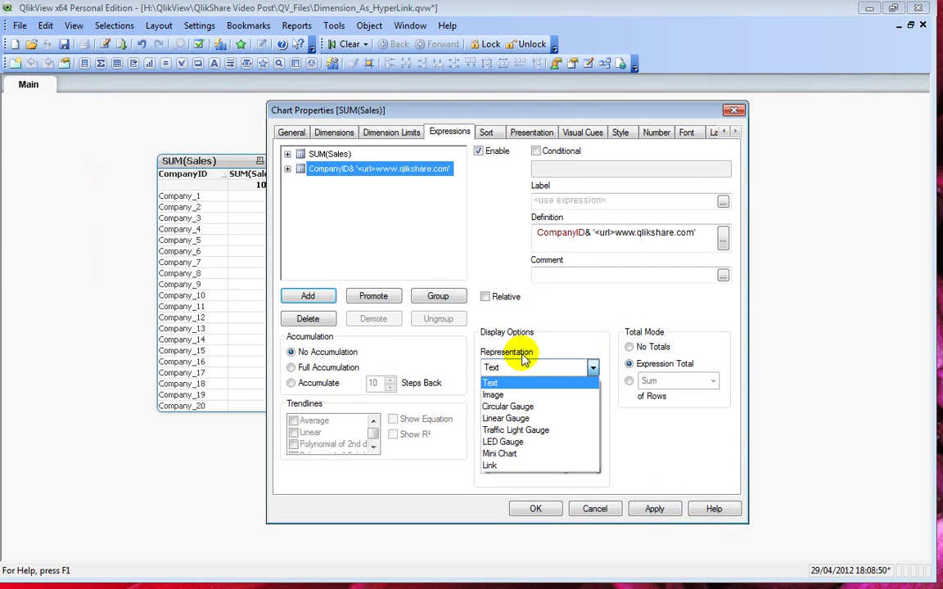
click(507, 466)
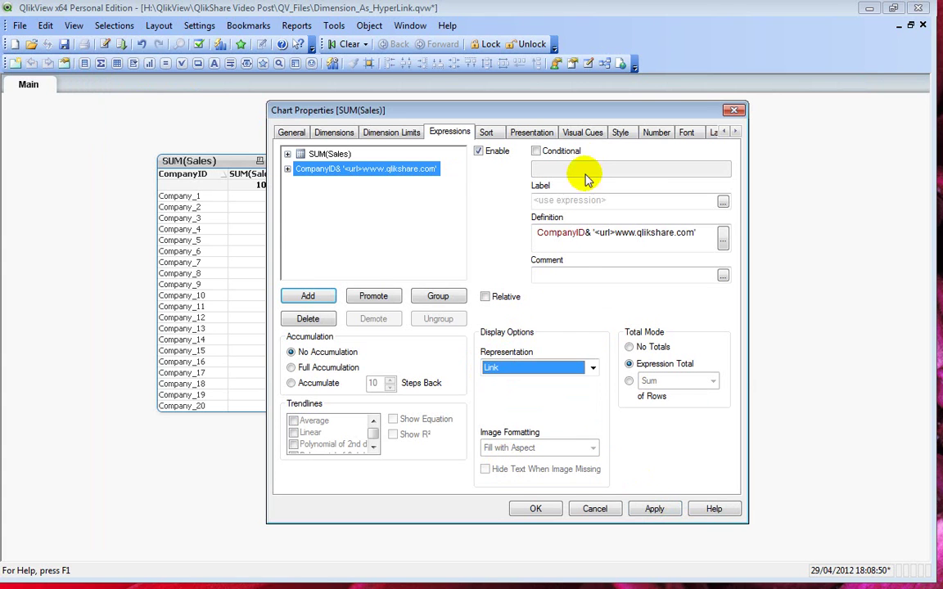
- Label the link expression 'Web Address' and apply the chart properties
click(552, 200)
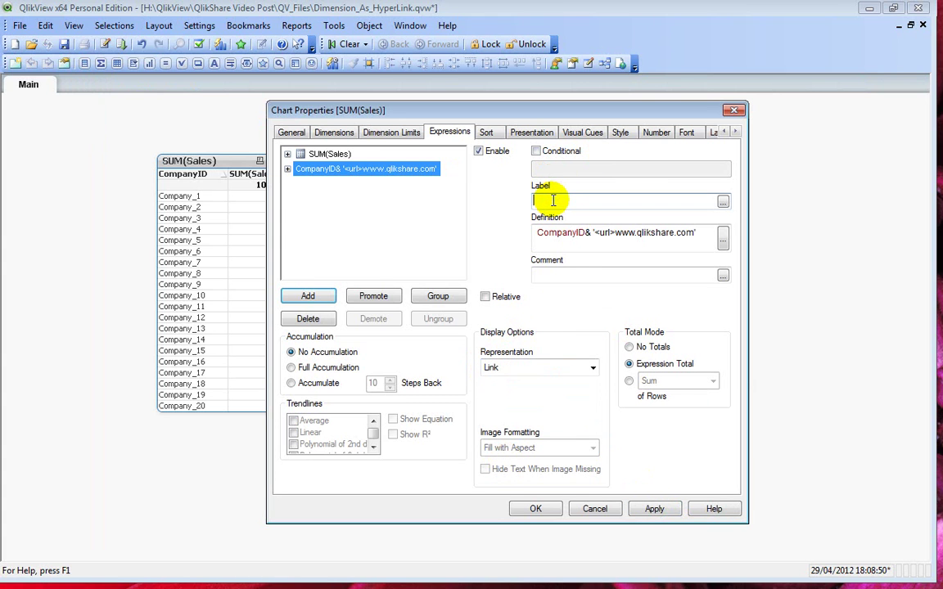
text(Web Ad)
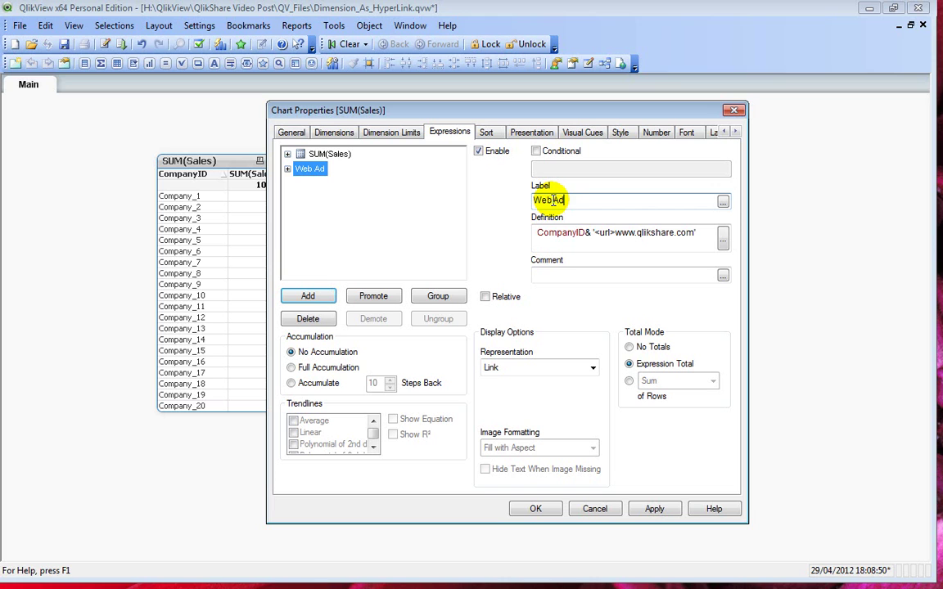
text(dress)
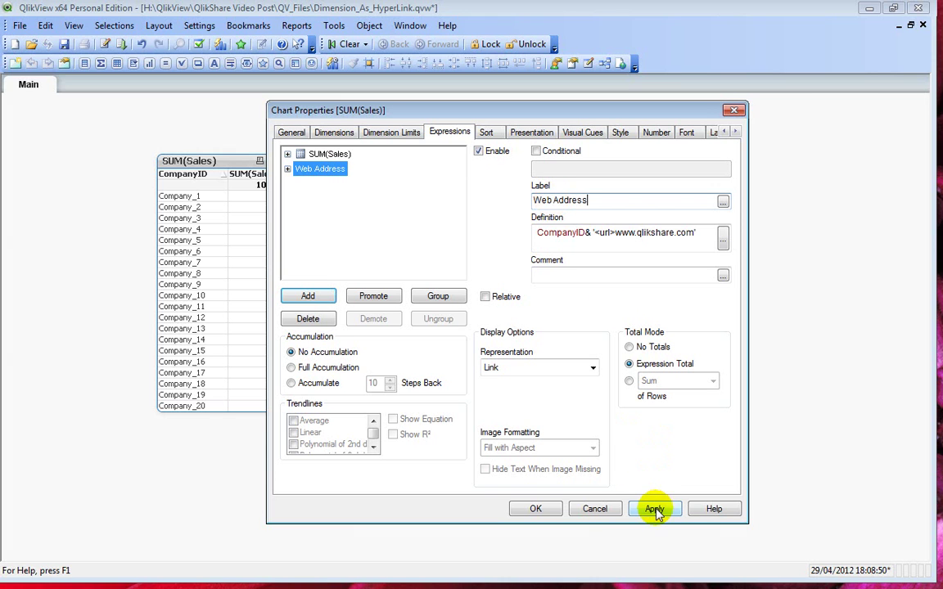
click(654, 509)
click(541, 509)
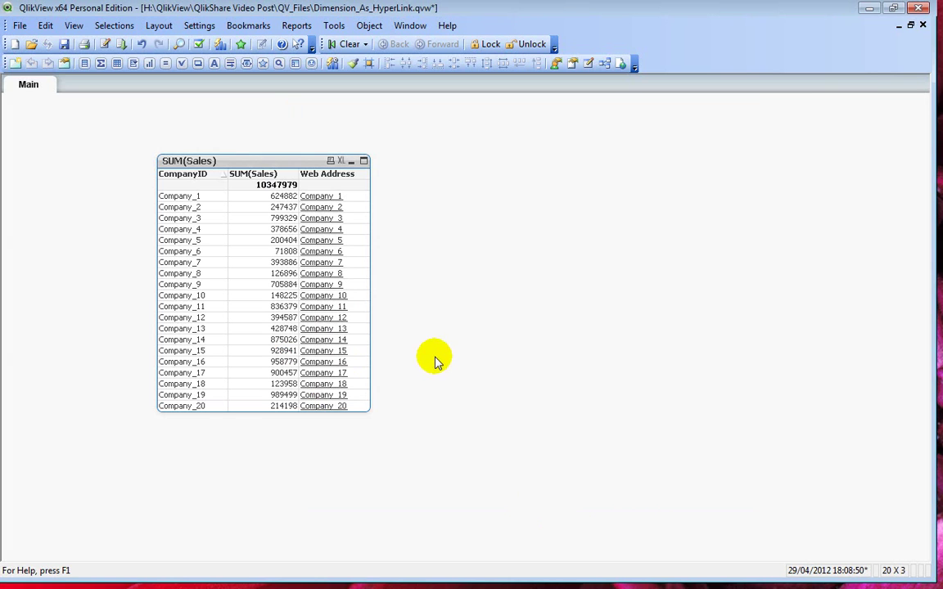
- Follow the Company_1 link to qlikshare.com and scroll through the blog posts
click(319, 198)
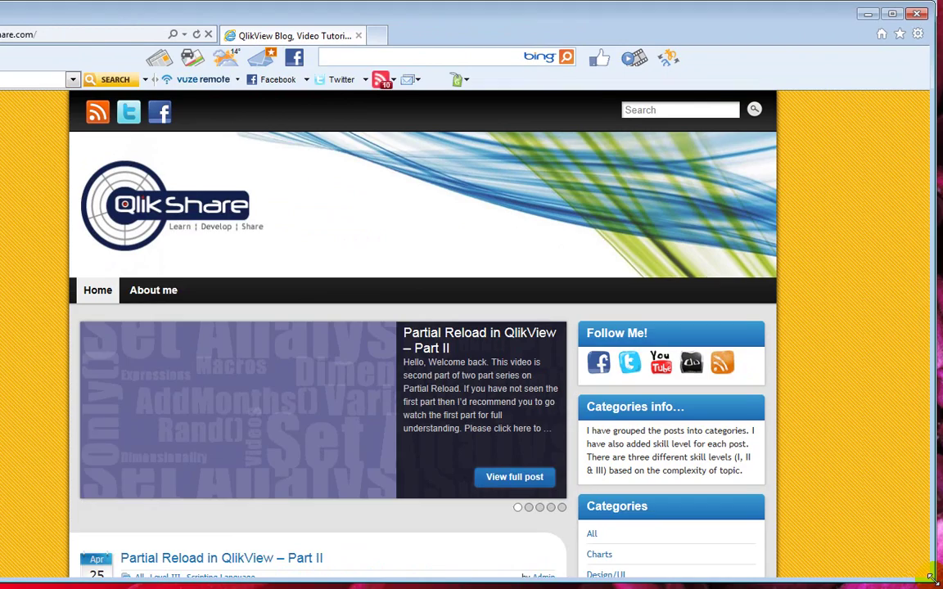
scroll(672, 301, down, 3)
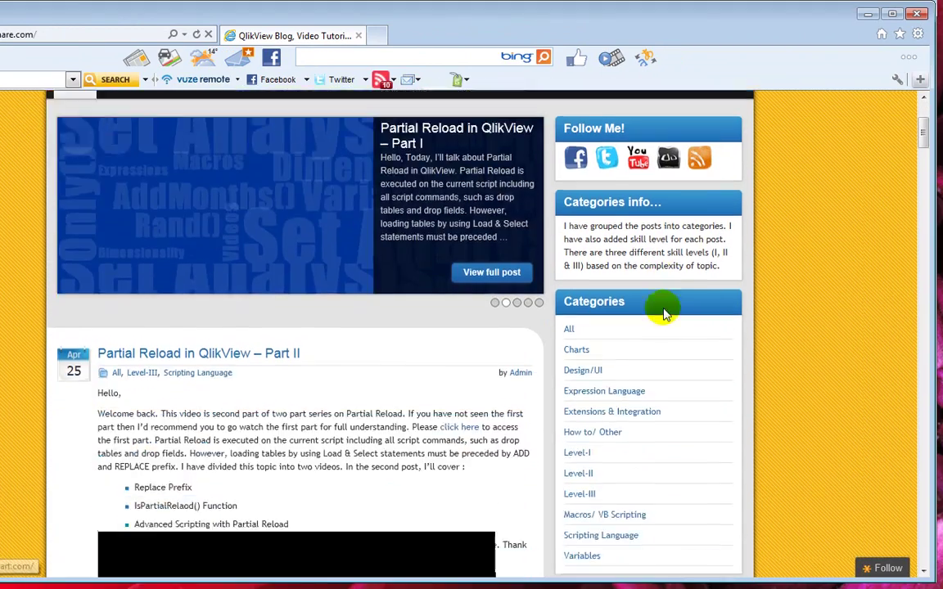
scroll(663, 311, down, 4)
scroll(620, 326, down, 2)
scroll(591, 337, down, 2)
scroll(549, 352, down, 5)
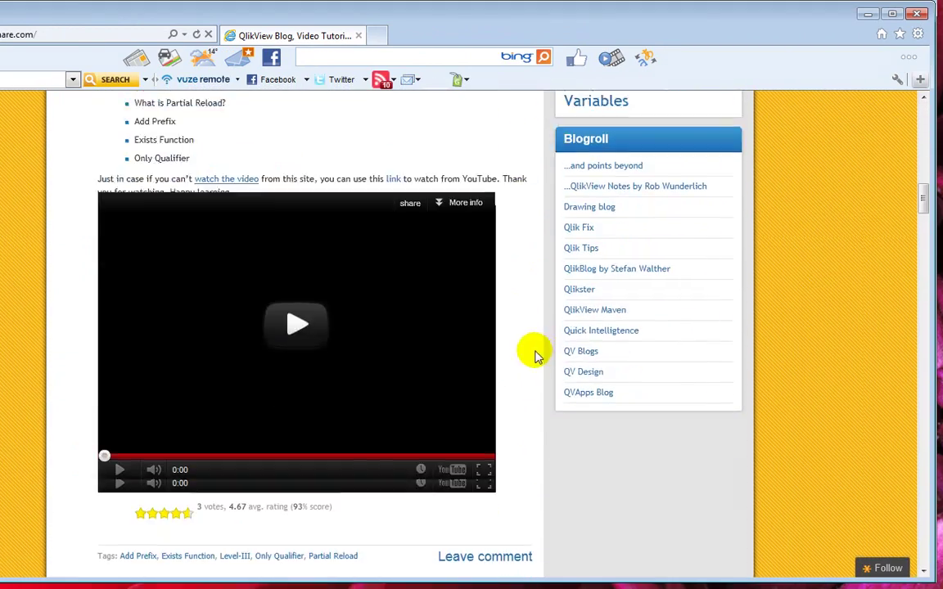
scroll(536, 353, down, 2)
scroll(524, 360, down, 2)
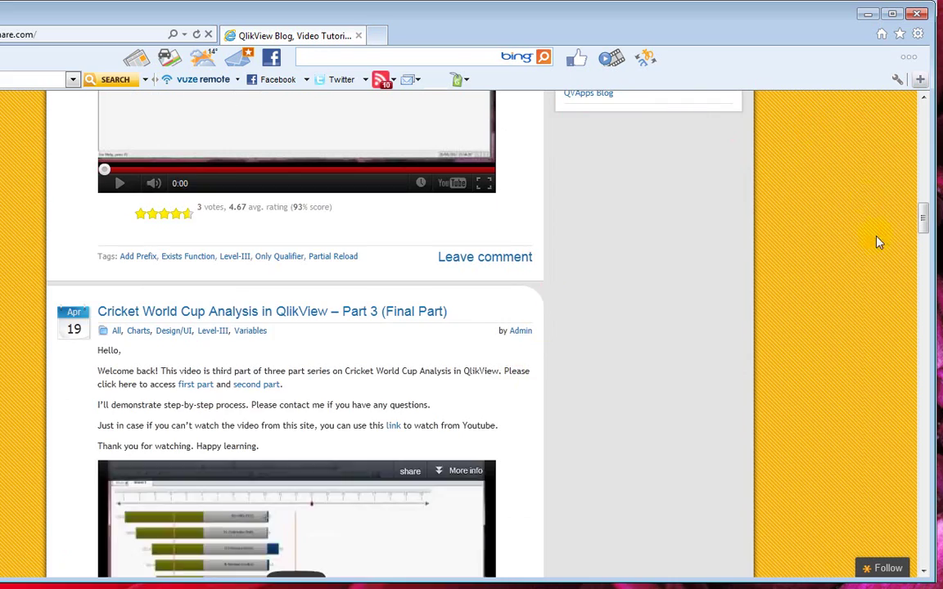
scroll(867, 254, up, 5)
scroll(861, 270, up, 5)
scroll(855, 278, up, 4)
scroll(851, 285, up, 2)
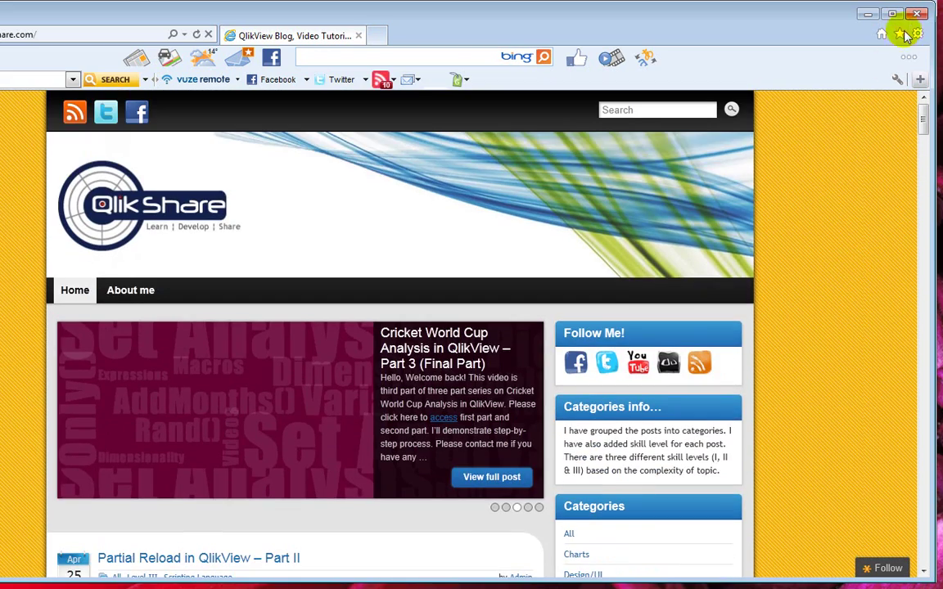
- Close Internet Explorer and select Company_6 in the CompanyID column
click(917, 14)
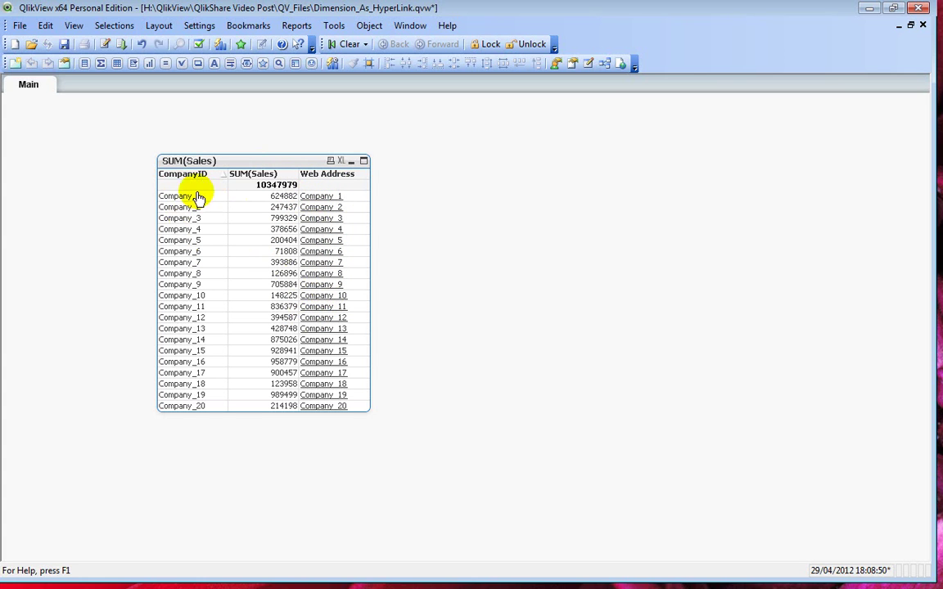
click(179, 252)
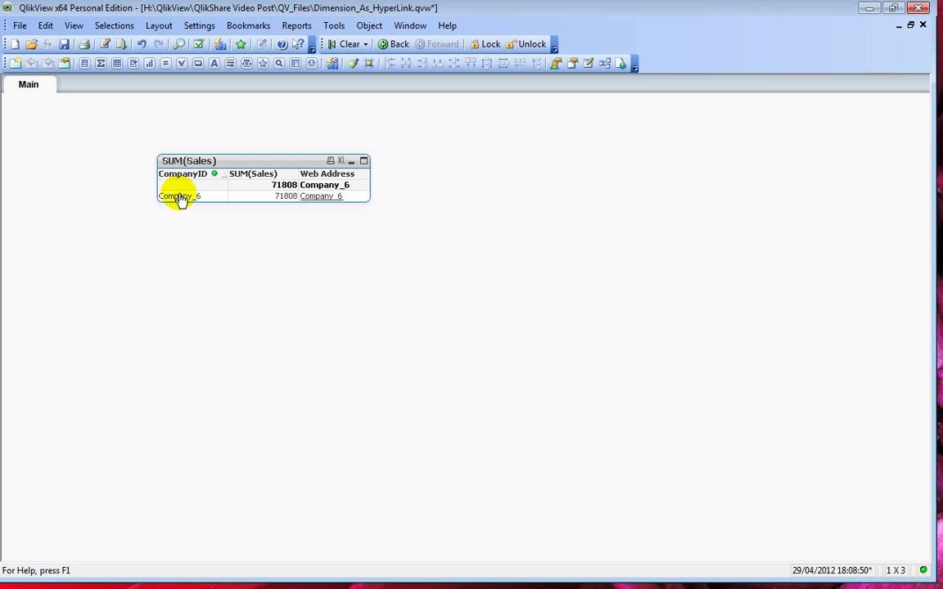
- Clear the Company_6 selection and drag Web Address to the first column
click(343, 43)
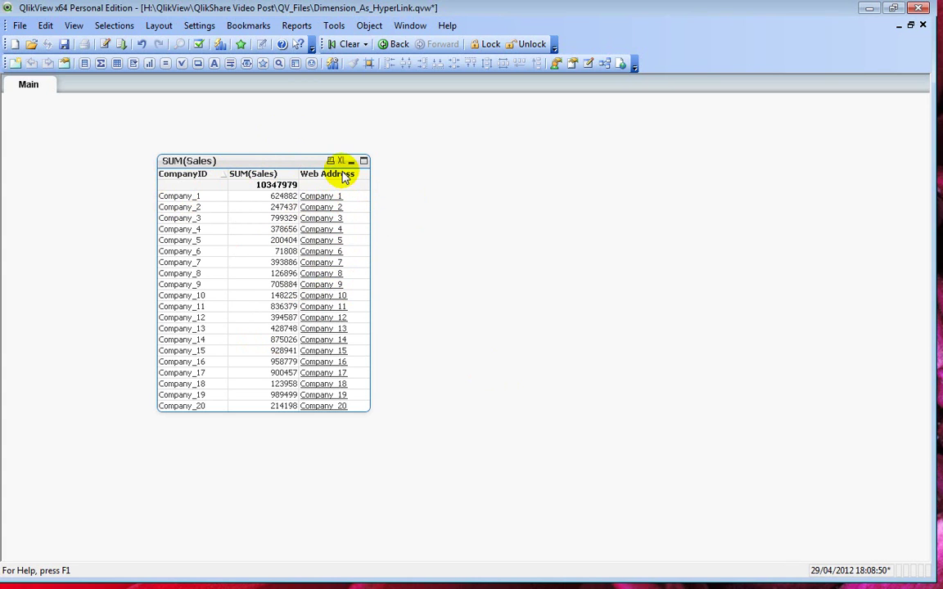
drag(344, 177, 187, 190)
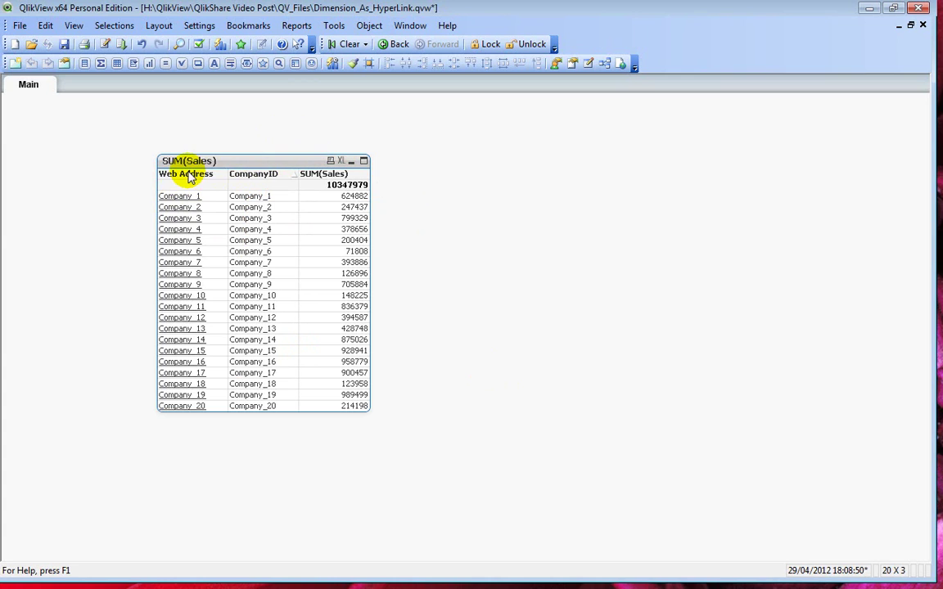
mouse_move(187, 177)
mouse_down()
mouse_move(346, 182)
mouse_move(179, 203)
mouse_up()
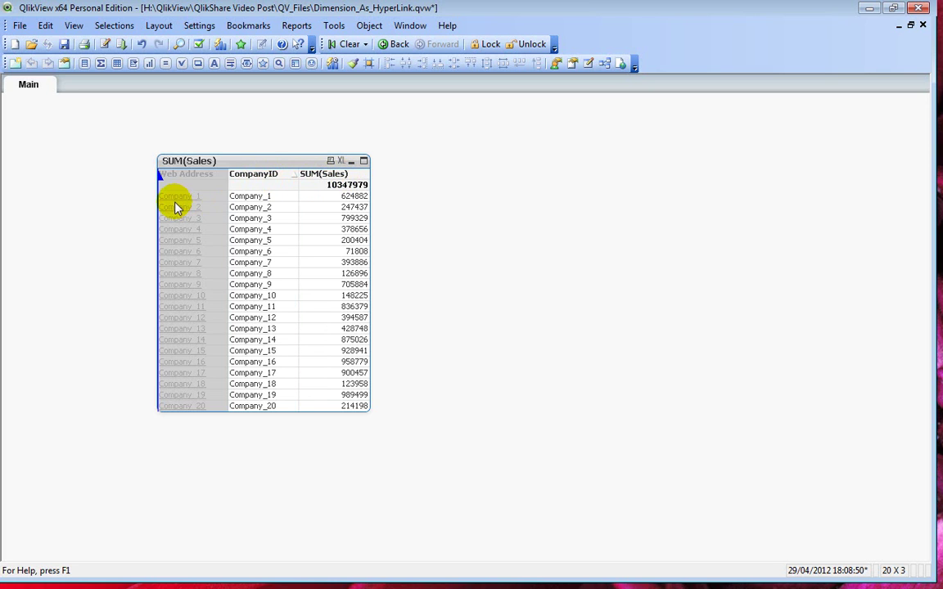
- Rename the Web Address expression label to CompanyID and apply
right_click(275, 160)
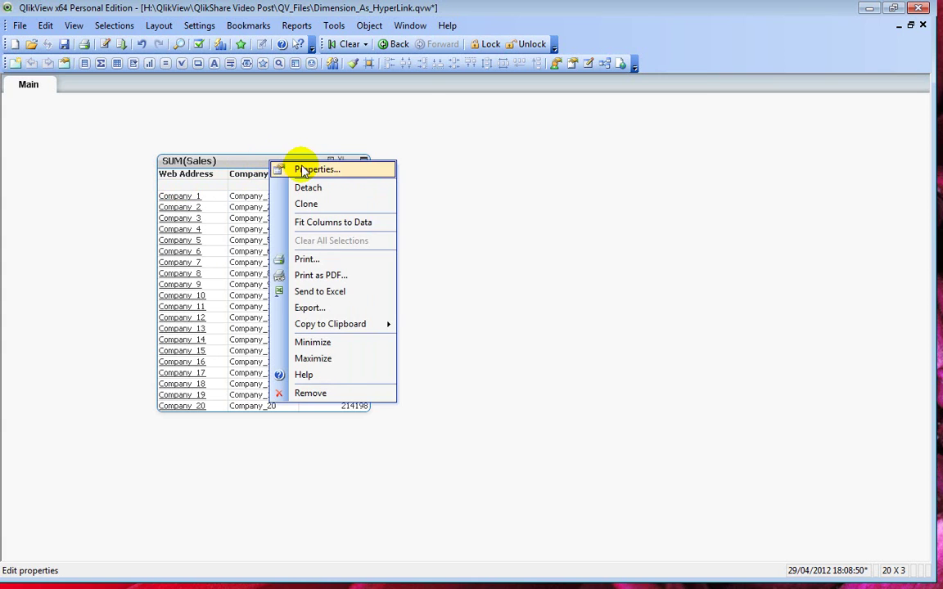
click(301, 169)
drag(403, 90, 516, 90)
drag(676, 172, 573, 168)
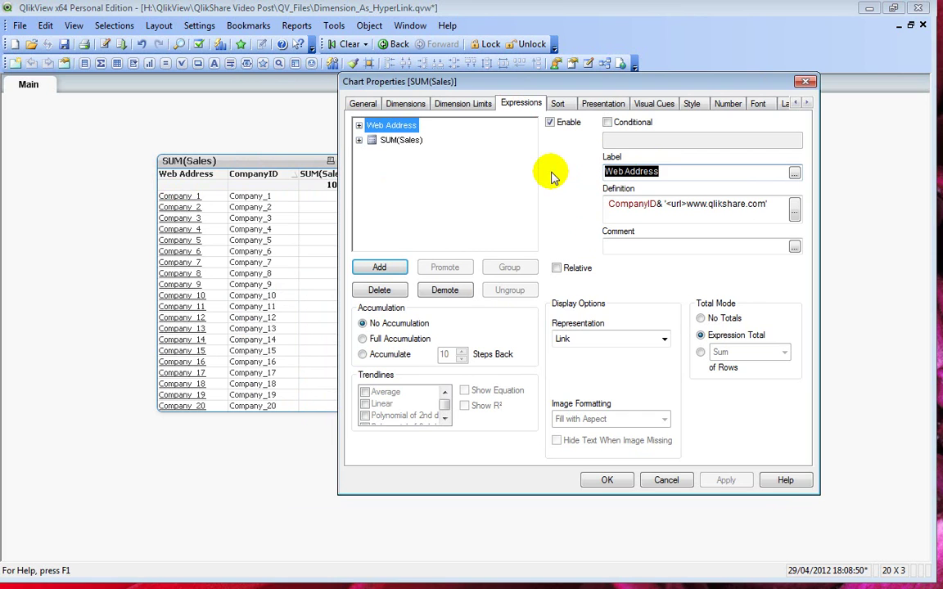
text(CompanyID)
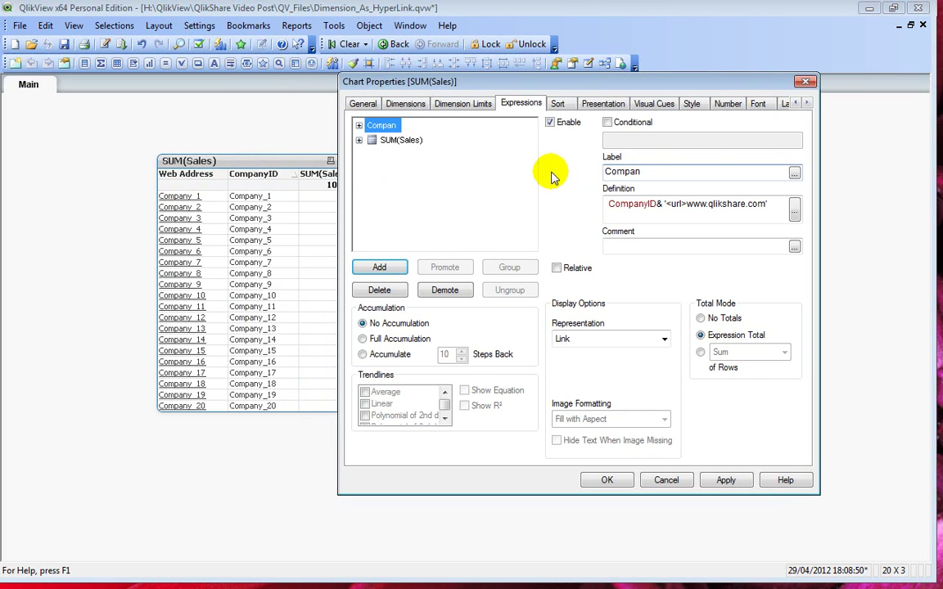
click(726, 481)
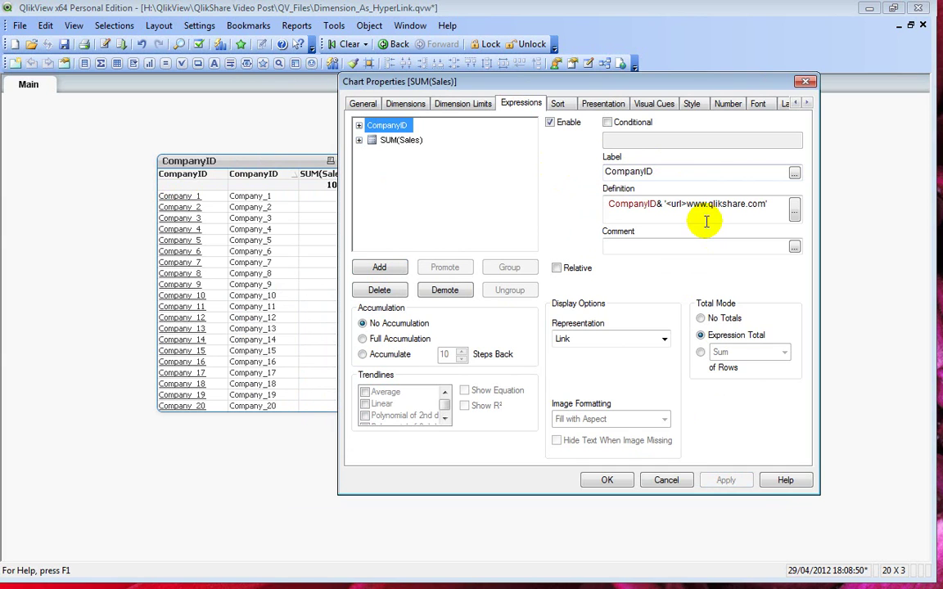
- Set No Totals for both the CompanyID link and SUM(Sales) expressions
click(725, 319)
click(401, 140)
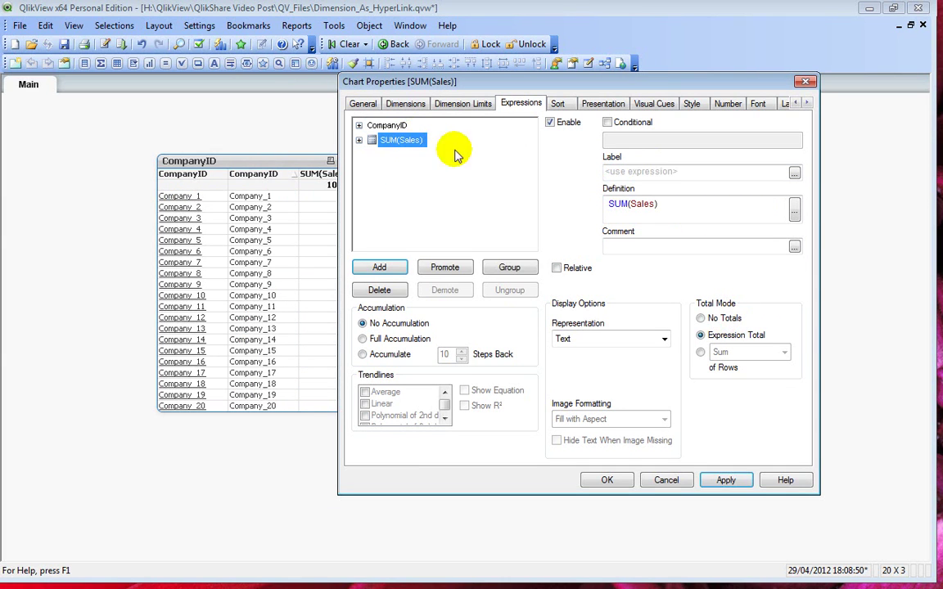
click(733, 318)
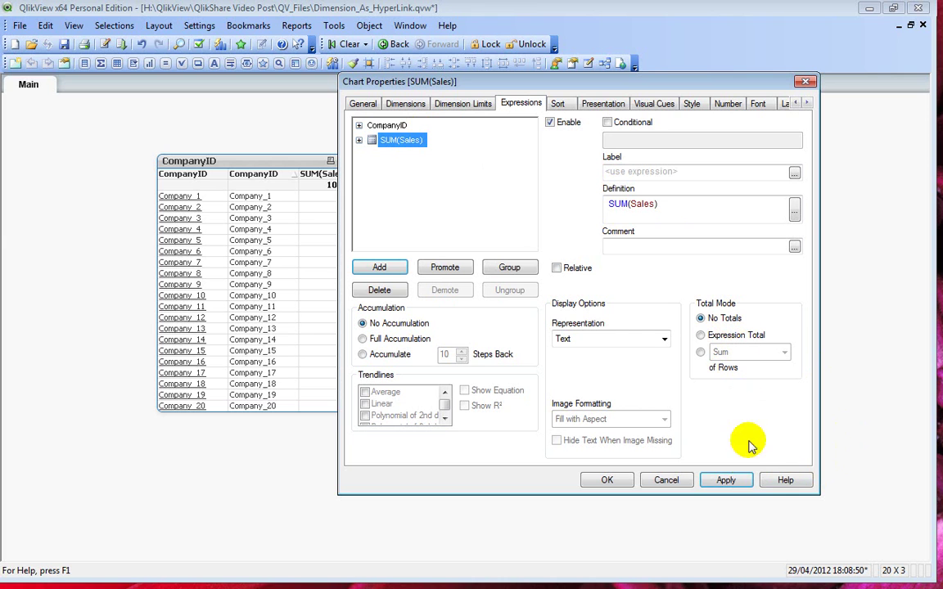
click(725, 481)
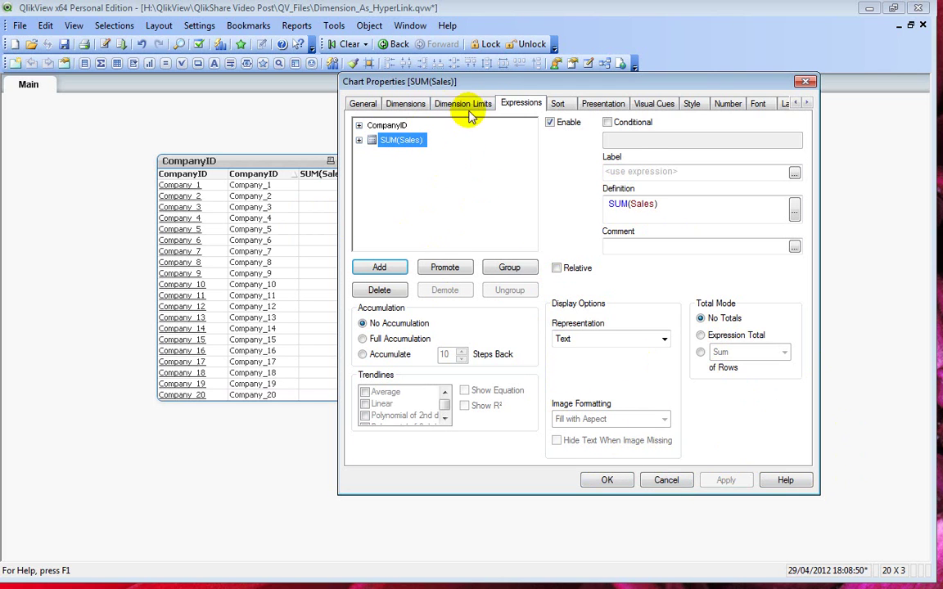
click(410, 103)
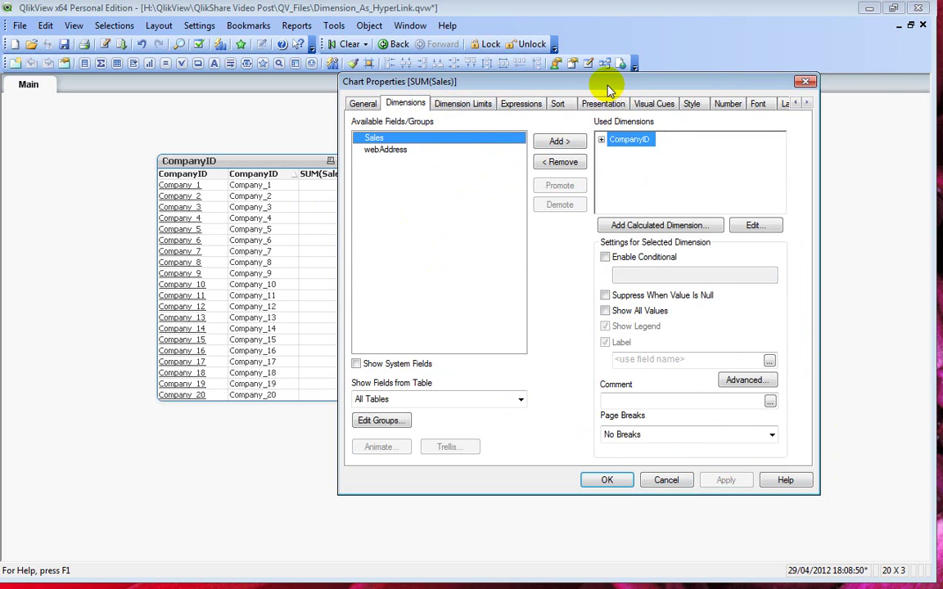
drag(608, 85, 677, 86)
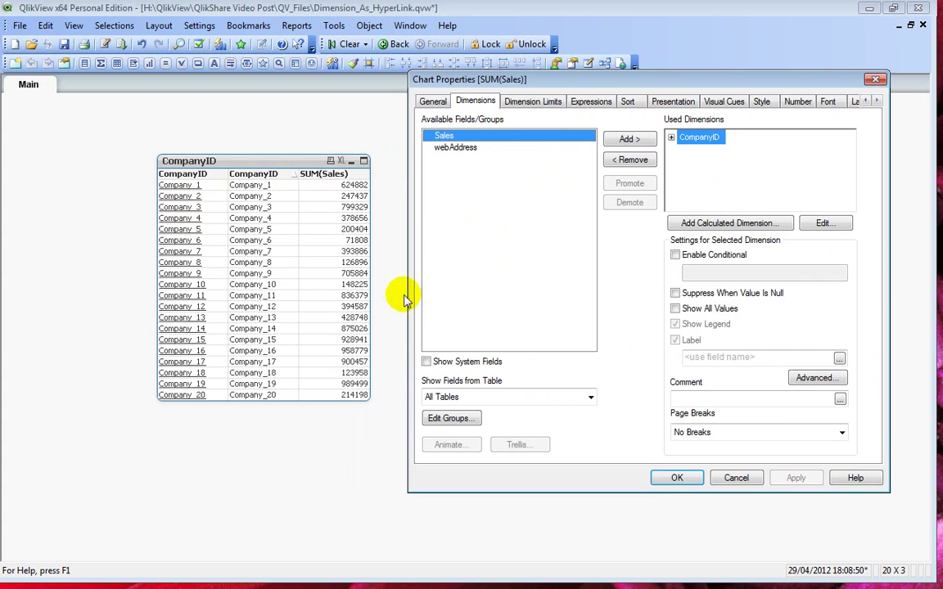
click(672, 479)
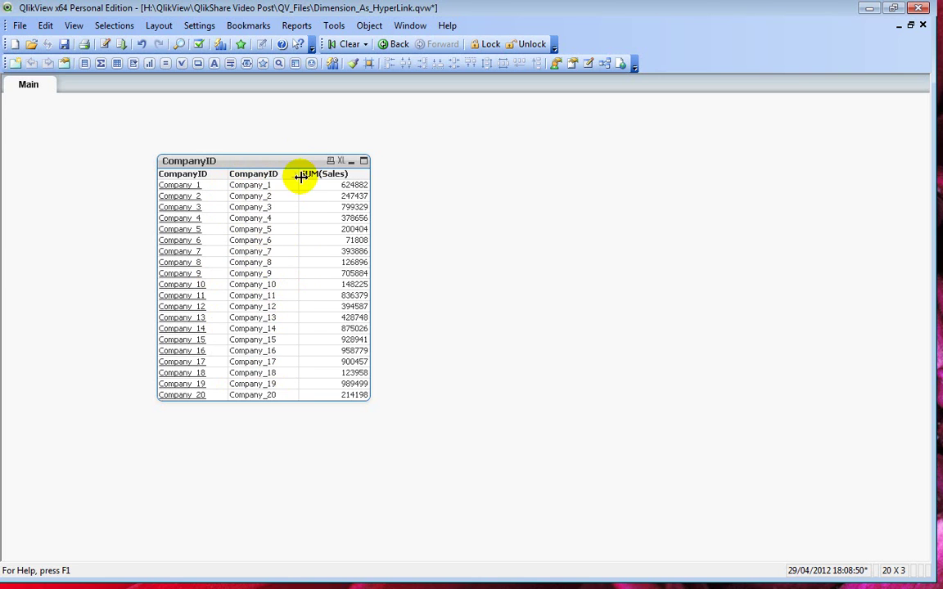
- Set the second CompanyID column to Hide Column on the Presentation tab and apply
right_click(279, 164)
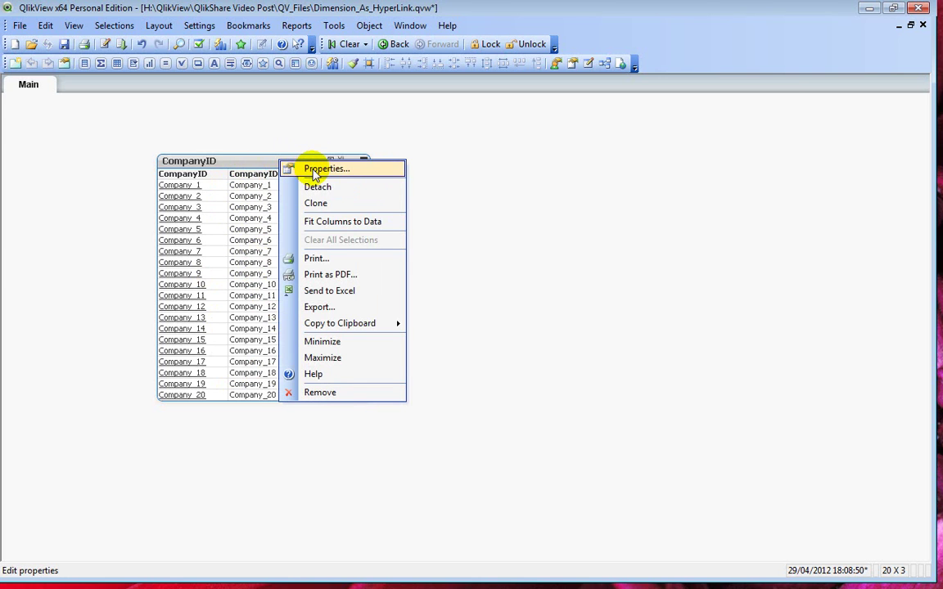
click(315, 170)
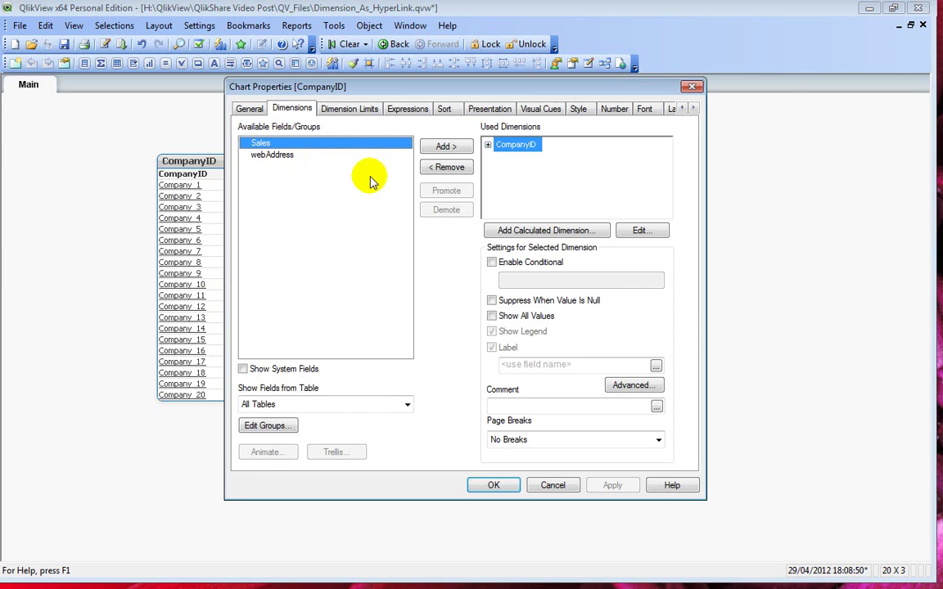
click(576, 110)
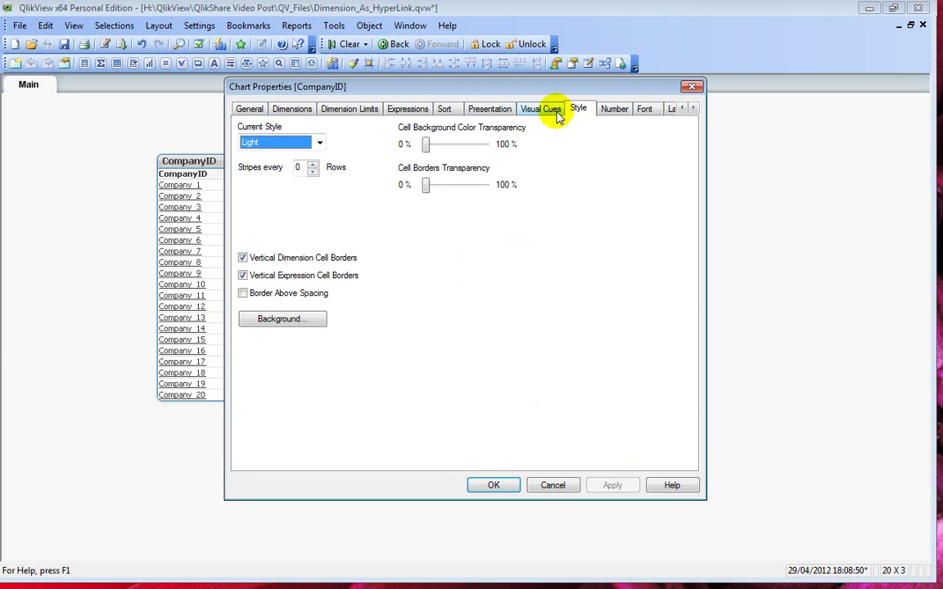
click(539, 110)
click(489, 109)
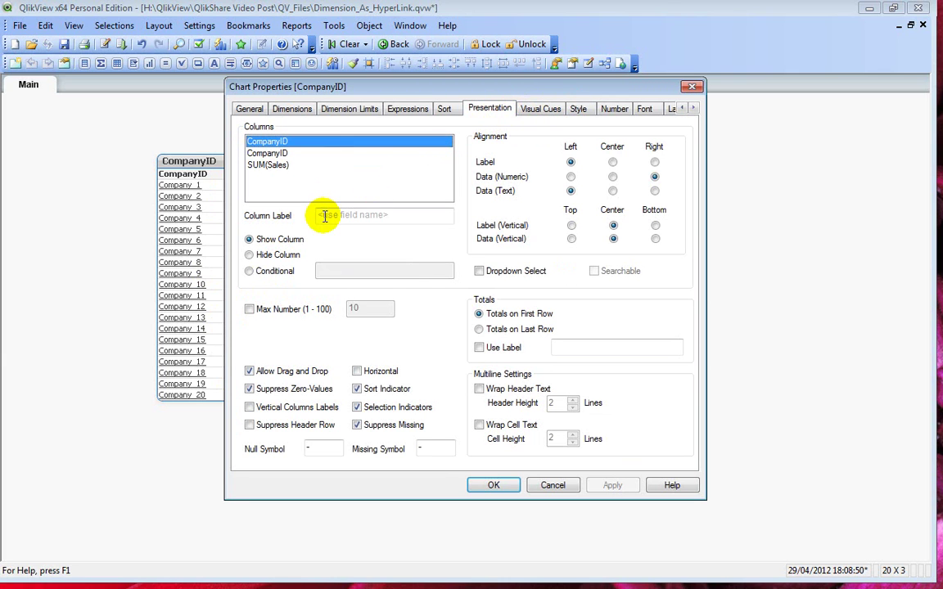
click(283, 153)
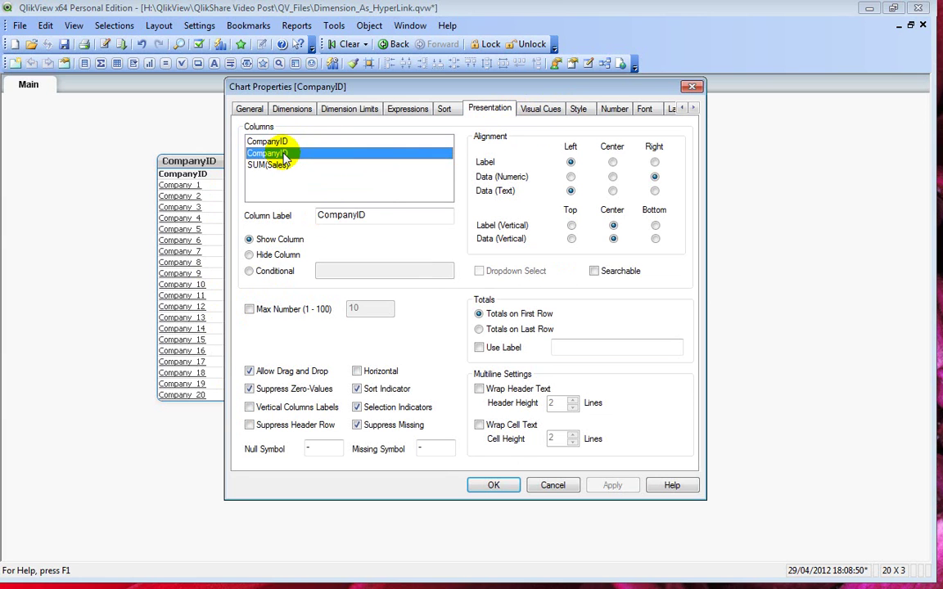
click(260, 256)
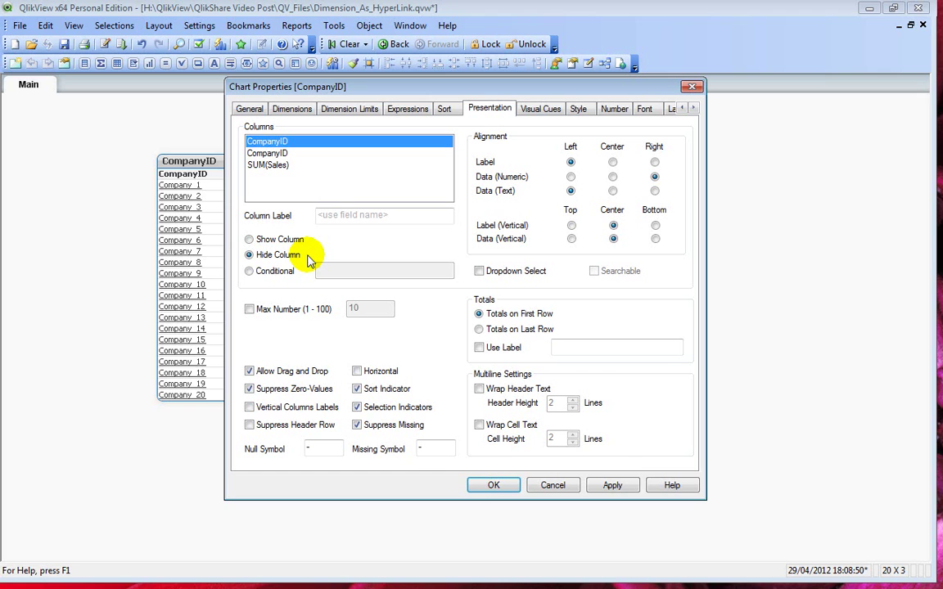
click(612, 486)
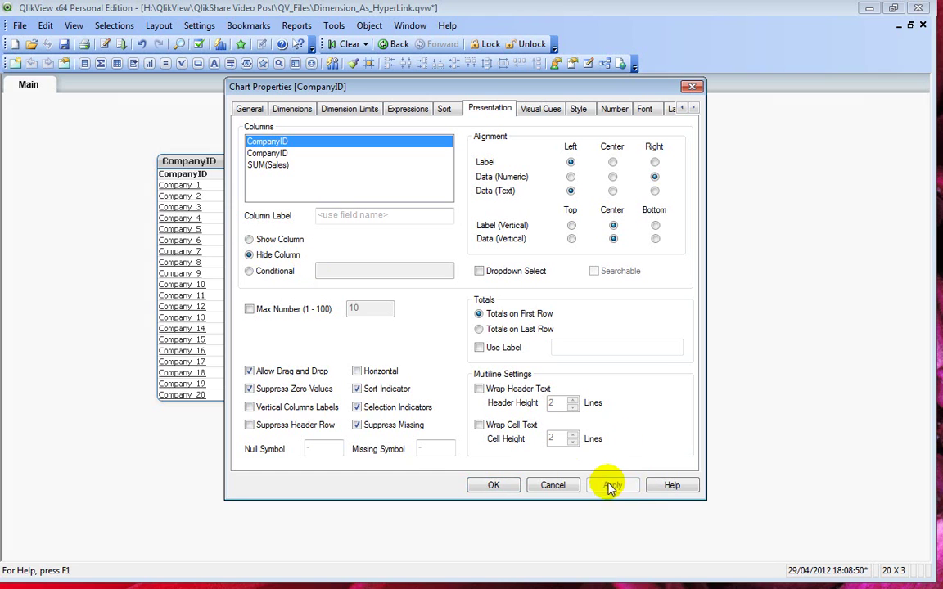
click(483, 486)
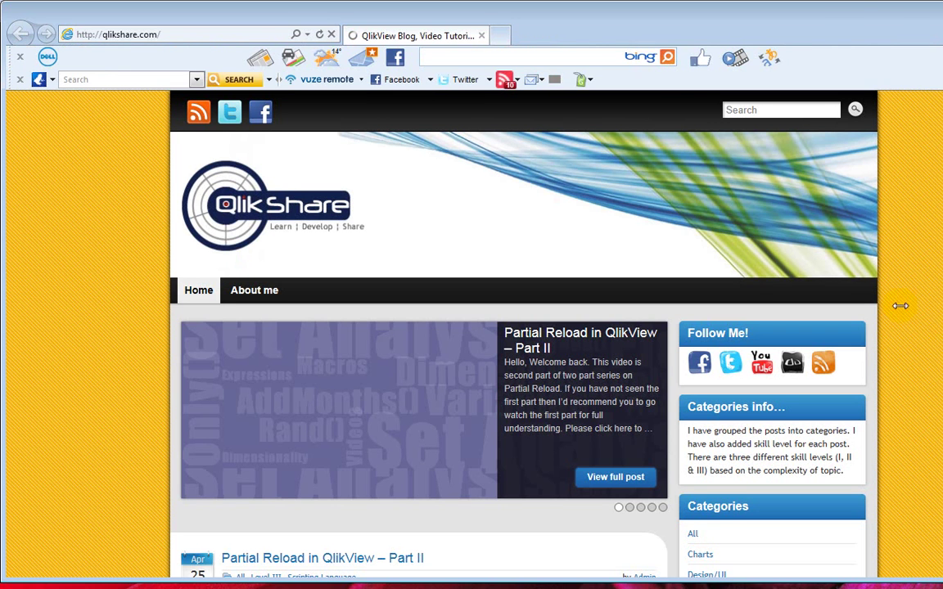
- Widen the Internet Explorer window, then close it
drag(901, 309, 931, 317)
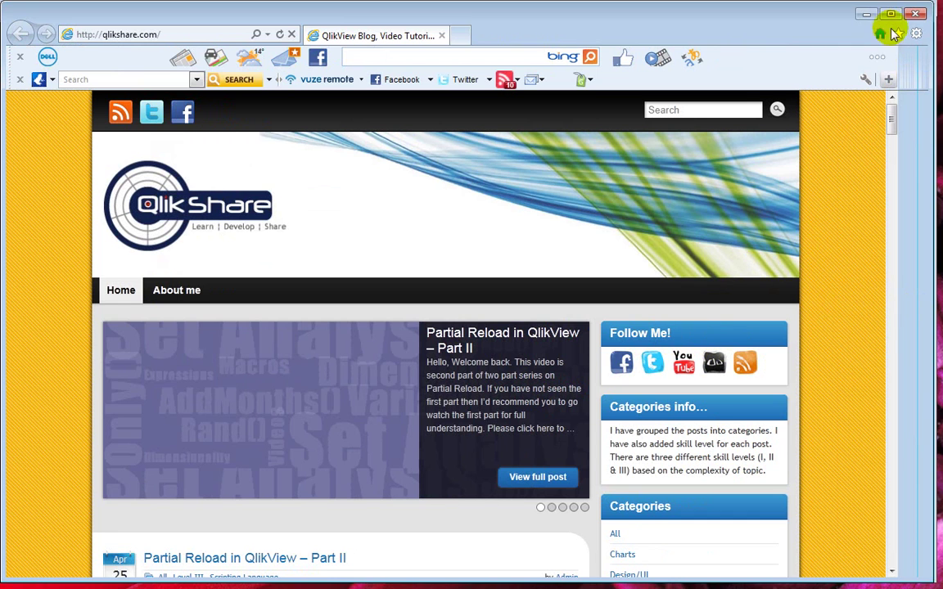
click(914, 16)
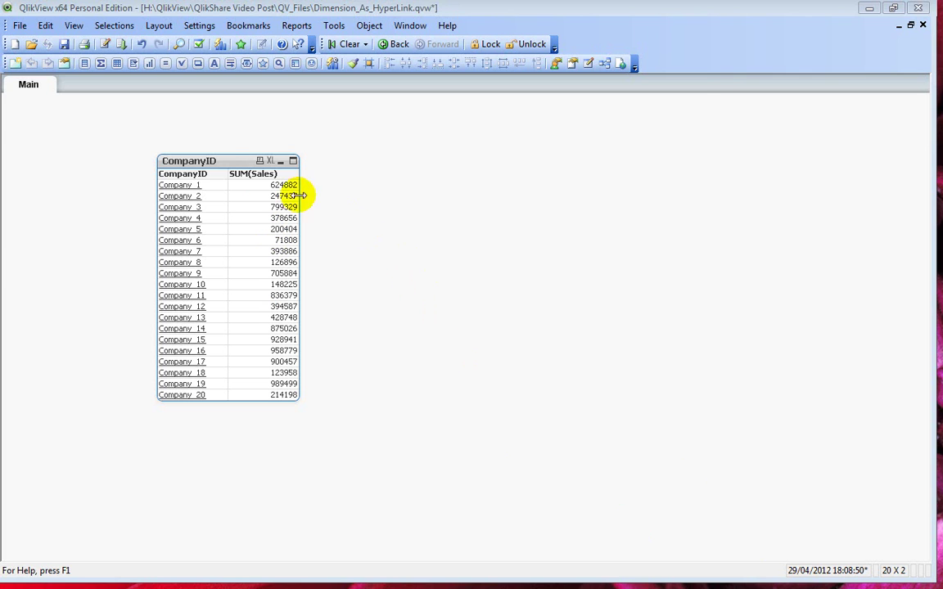
- Show the hidden duplicate CompanyID column again from the table properties
right_click(213, 161)
click(254, 169)
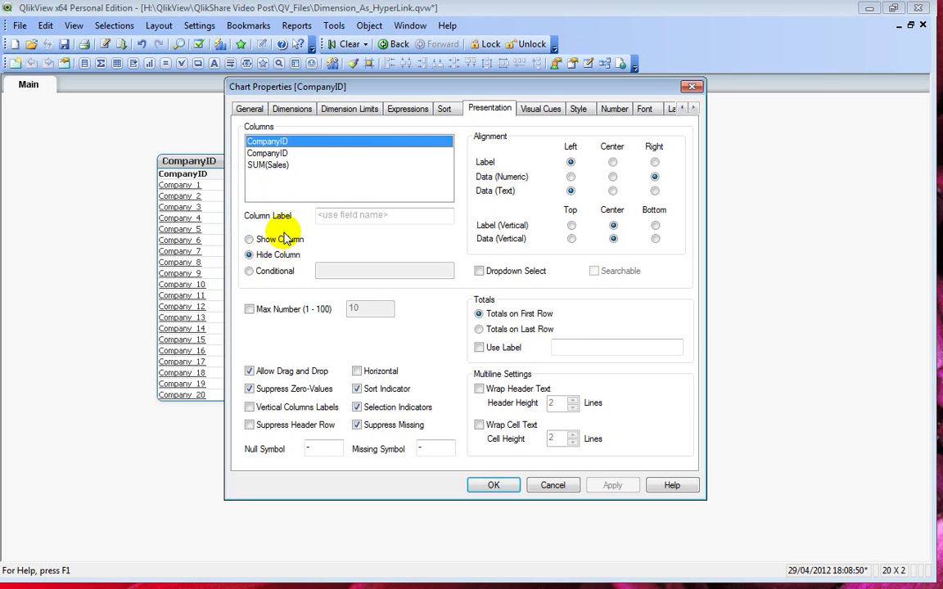
click(248, 239)
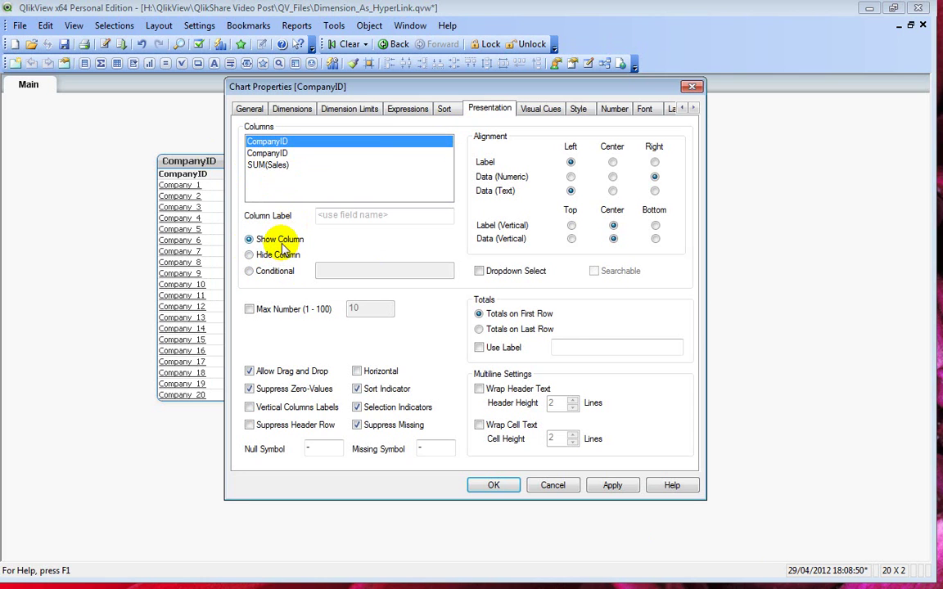
- Expand the CompanyID dimension and select its Text Color attribute for editing
drag(437, 87, 571, 81)
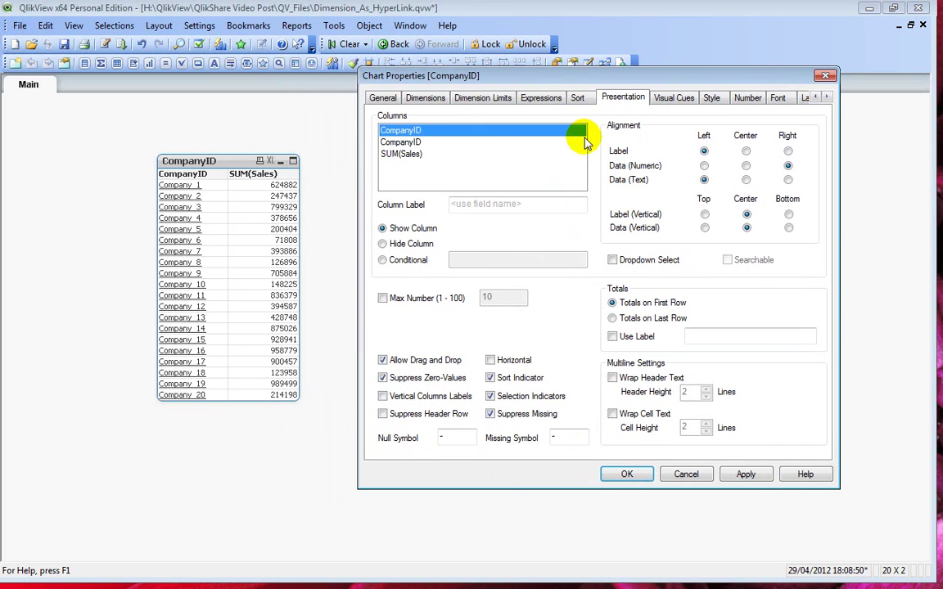
click(427, 99)
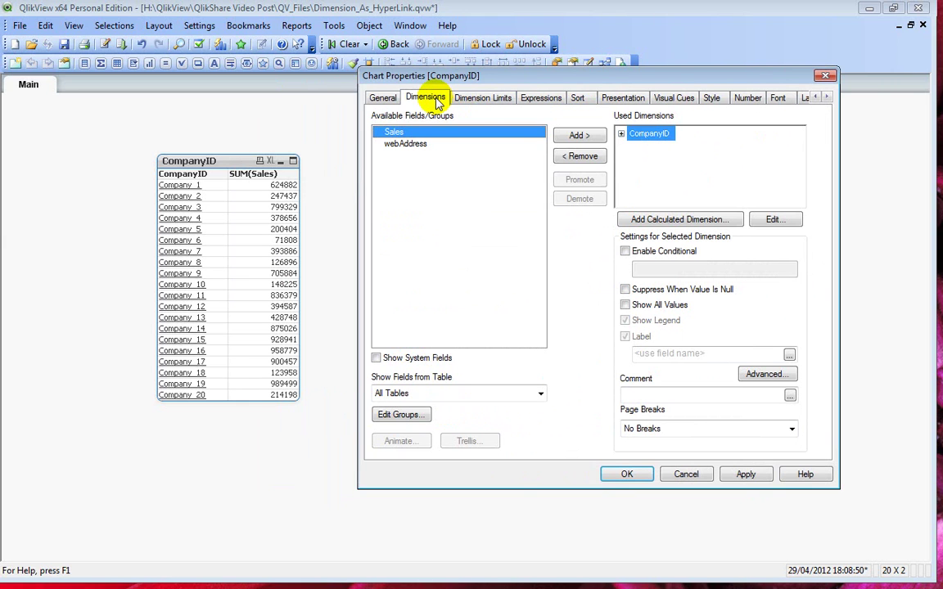
click(621, 133)
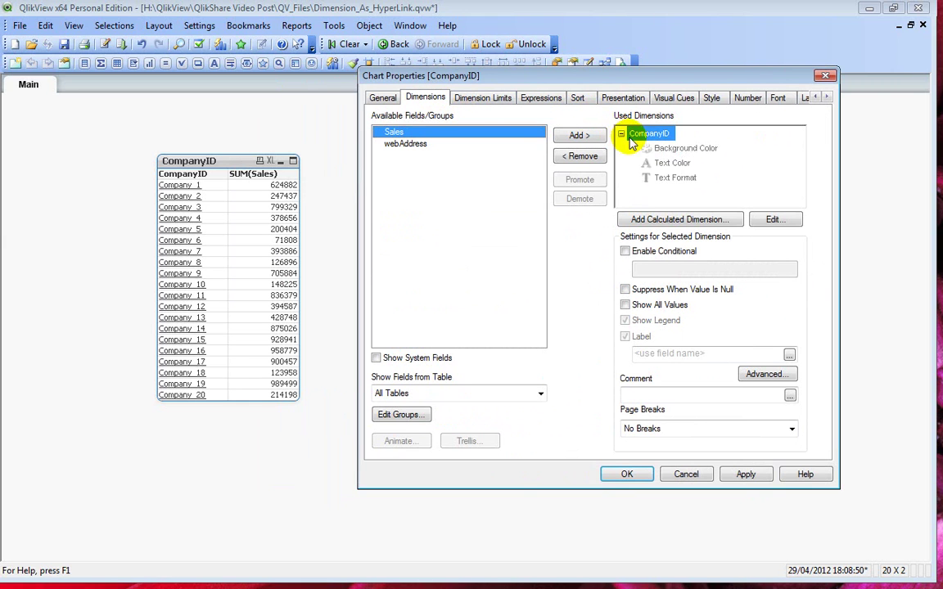
click(676, 163)
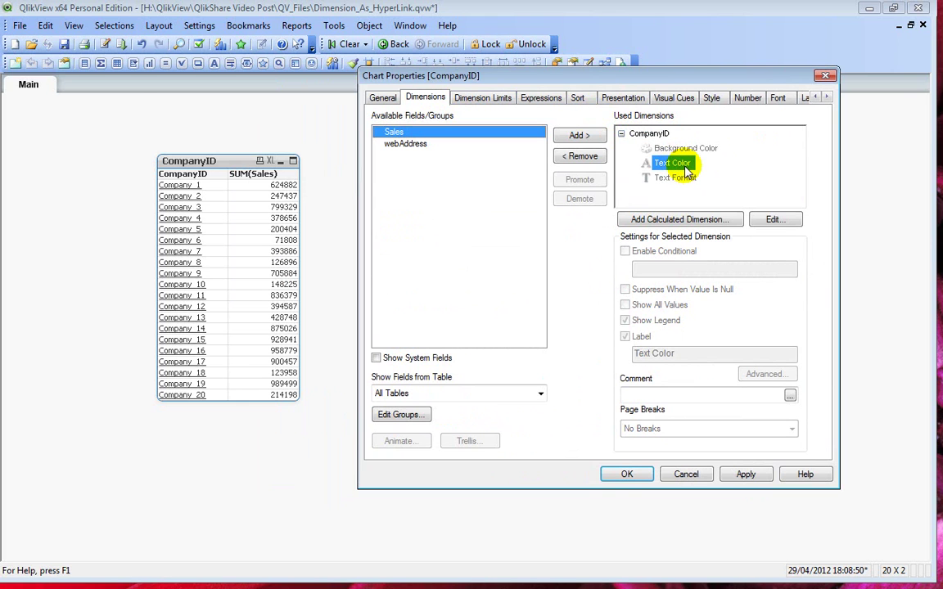
- Set the duplicate CompanyID column's text colour expression to White() and apply it
click(774, 219)
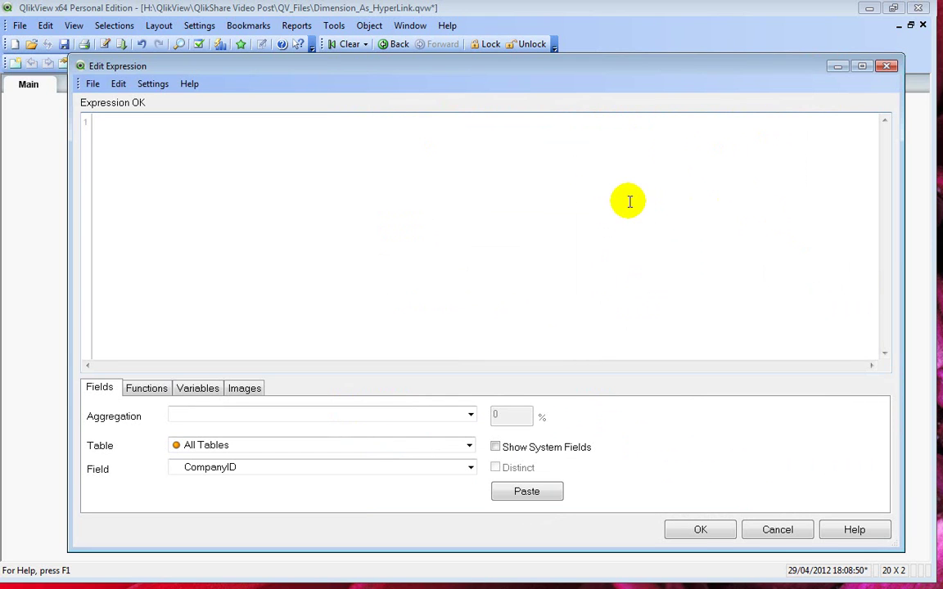
text(Whit)
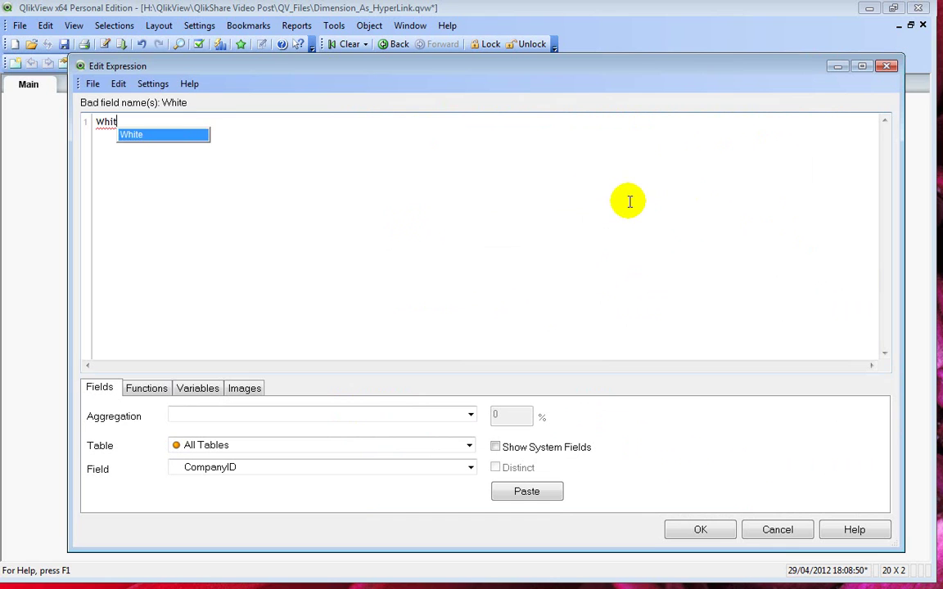
text(e(0)
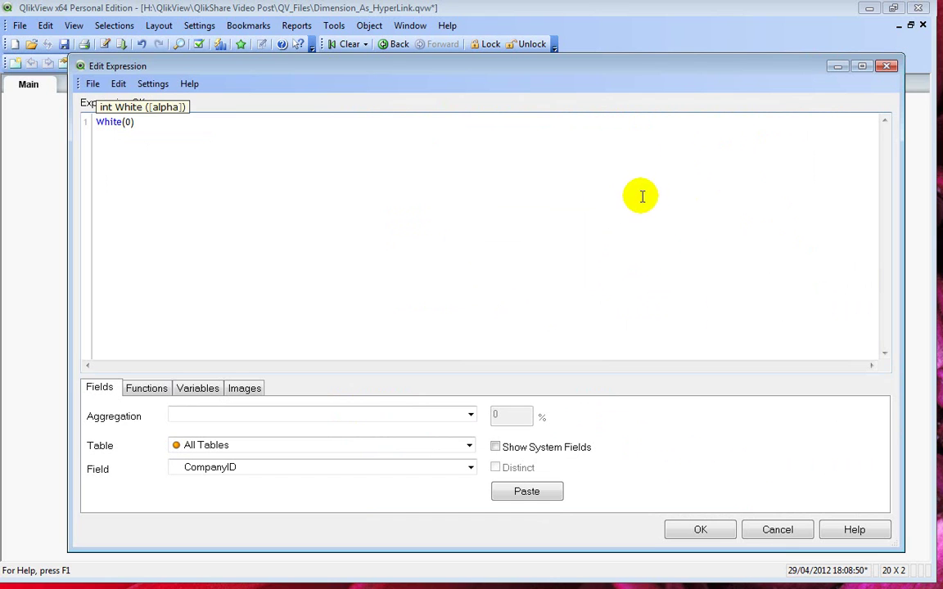
click(704, 531)
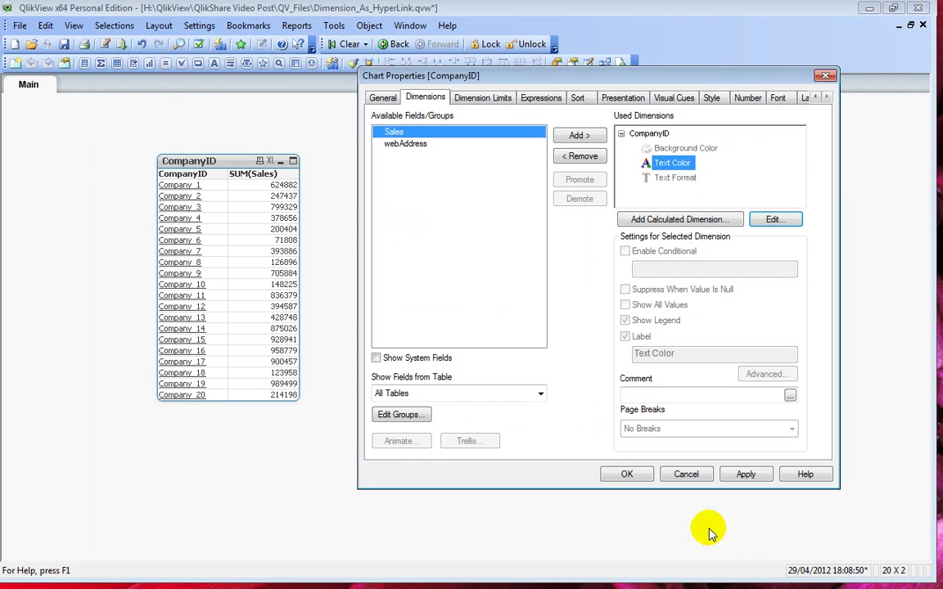
click(746, 475)
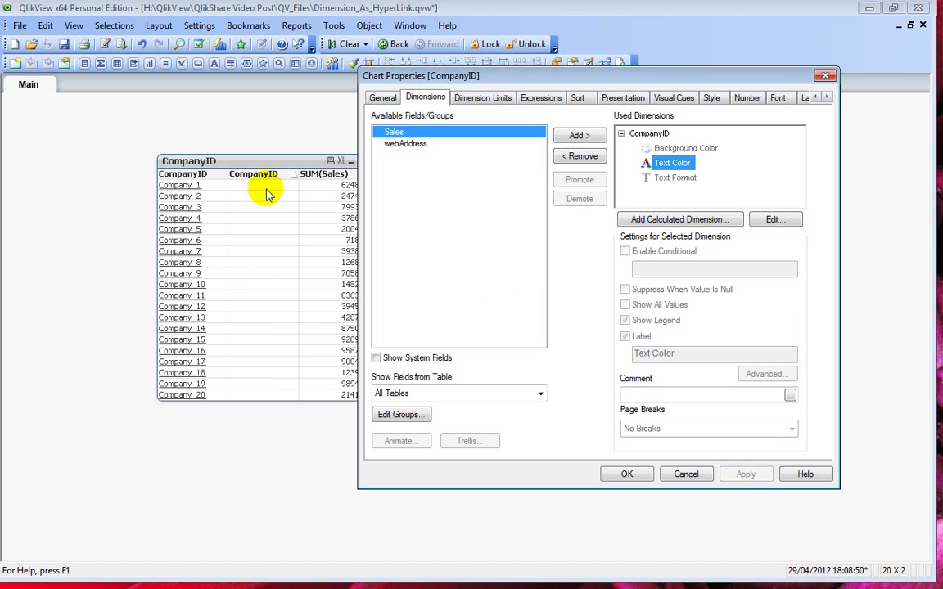
- Set the CompanyID Background Color expression to Black() and apply it
click(683, 148)
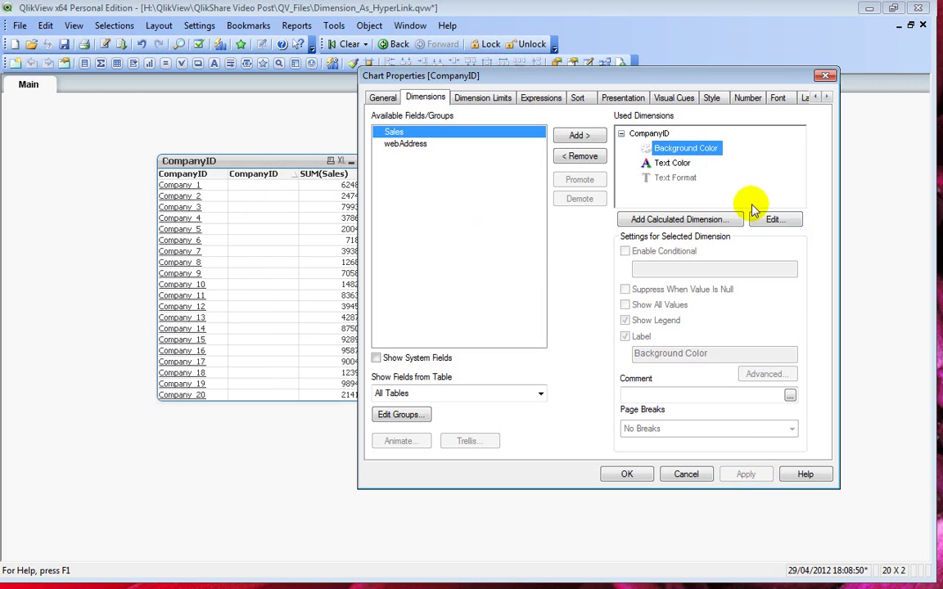
click(769, 218)
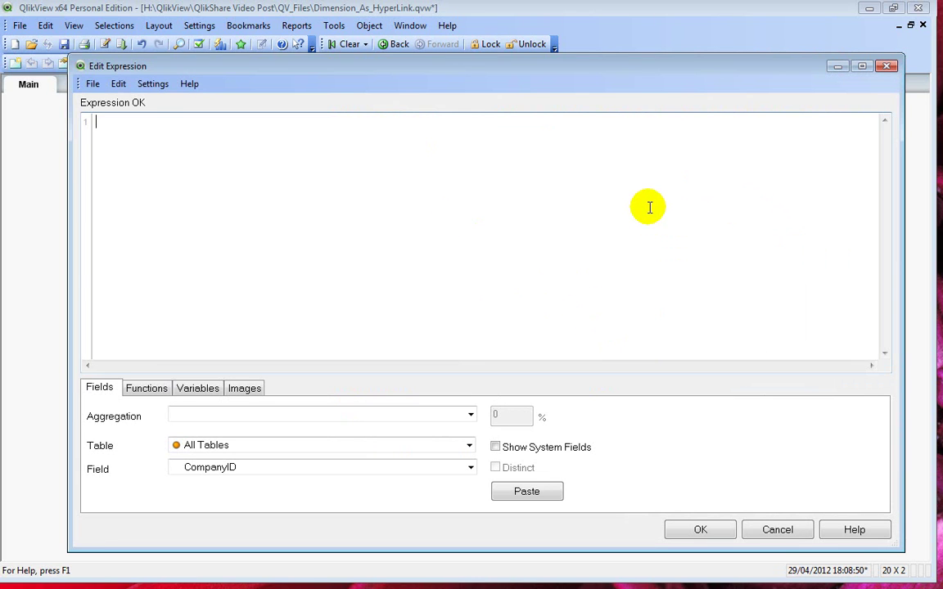
text(bla)
key(Return)
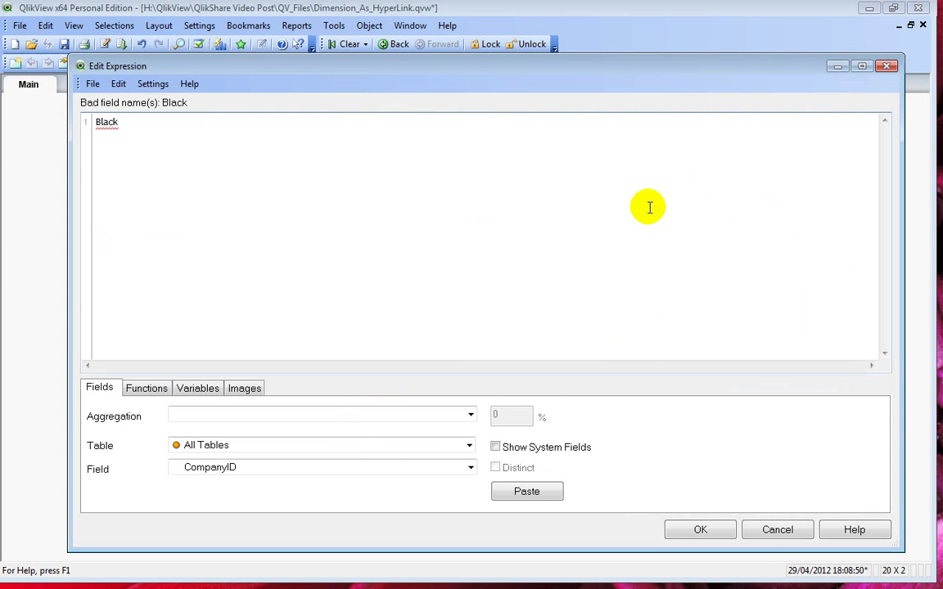
text(()
click(700, 529)
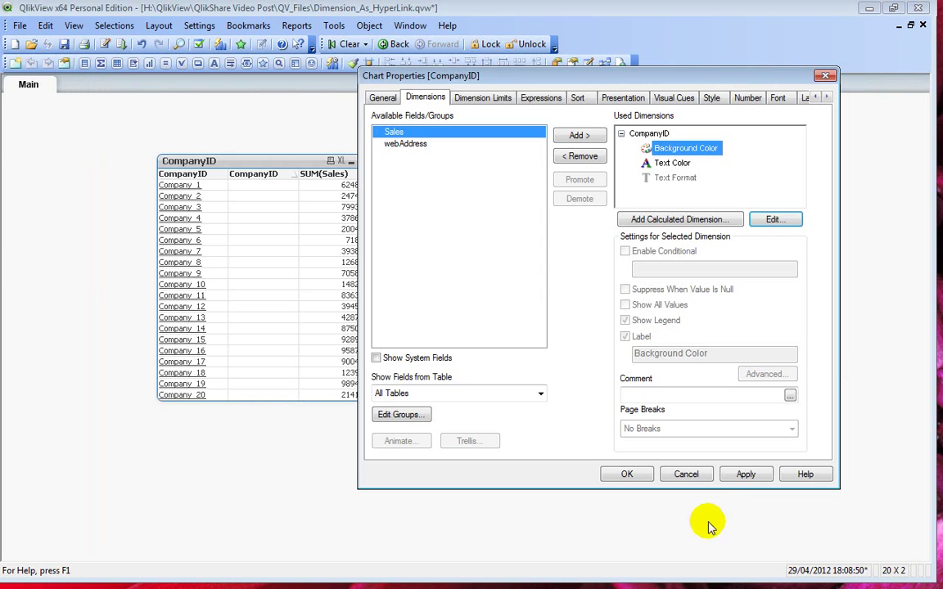
click(744, 474)
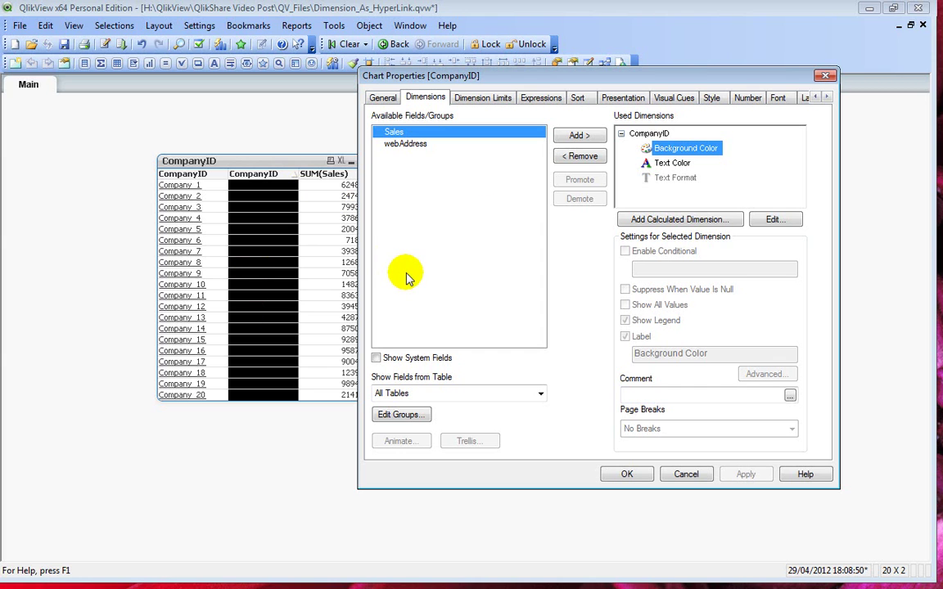
- Revise the background colour expression so the column shows plain white, then collapse CompanyID's attributes
click(778, 220)
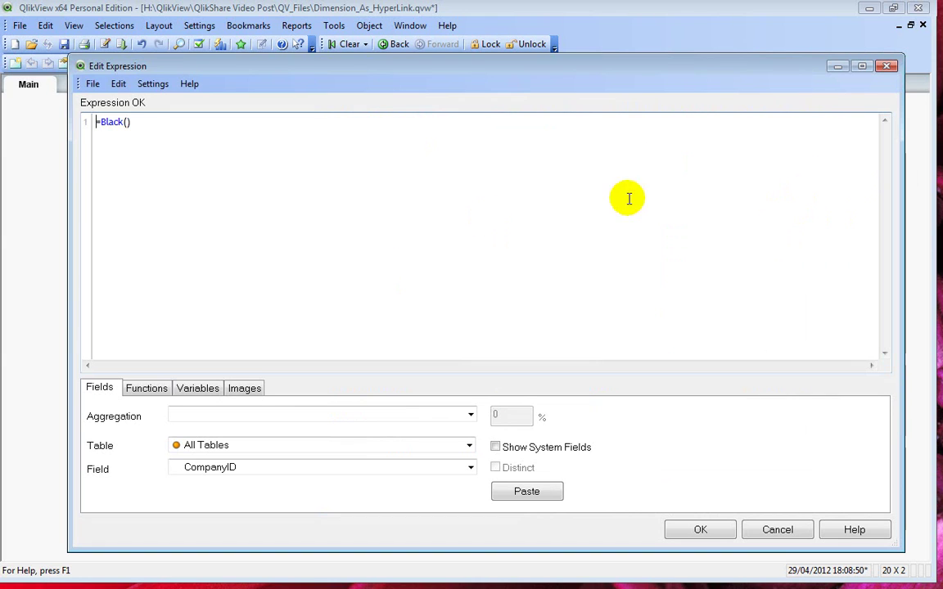
drag(252, 125, 8, 131)
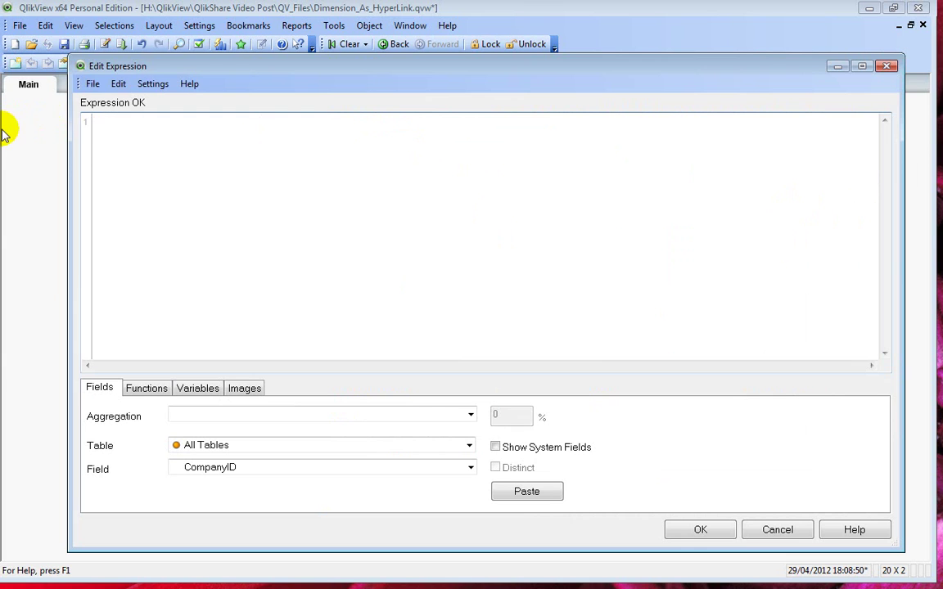
click(695, 530)
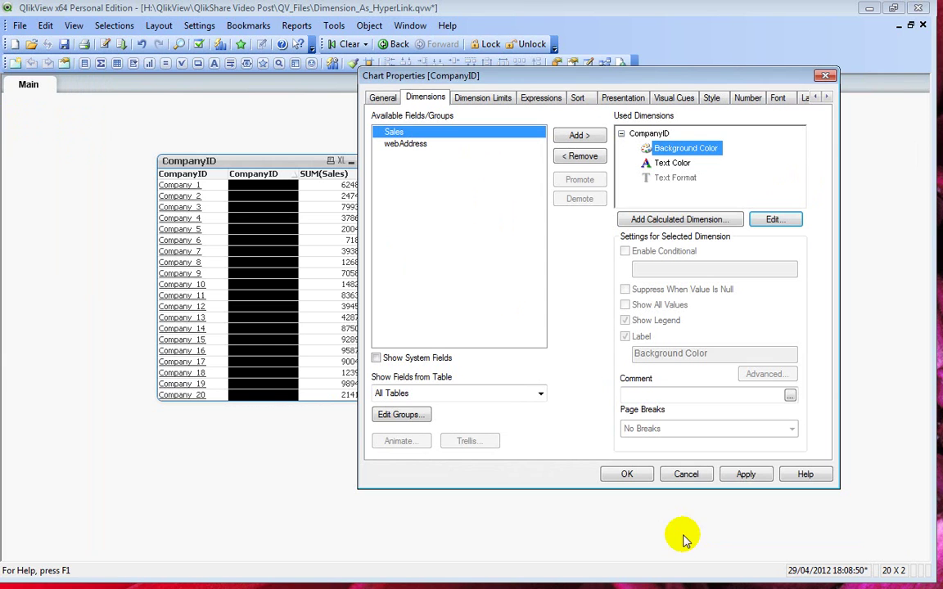
click(746, 475)
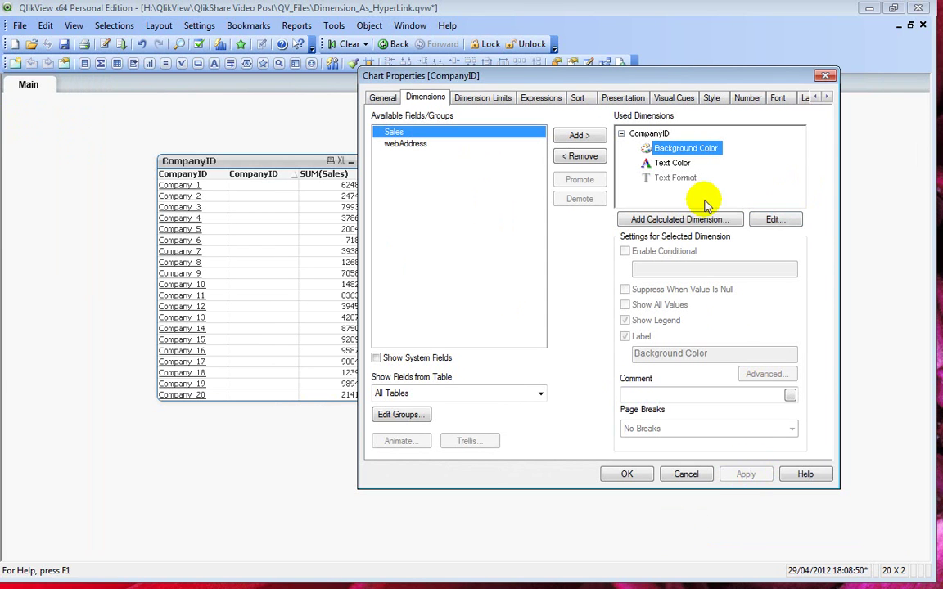
click(621, 134)
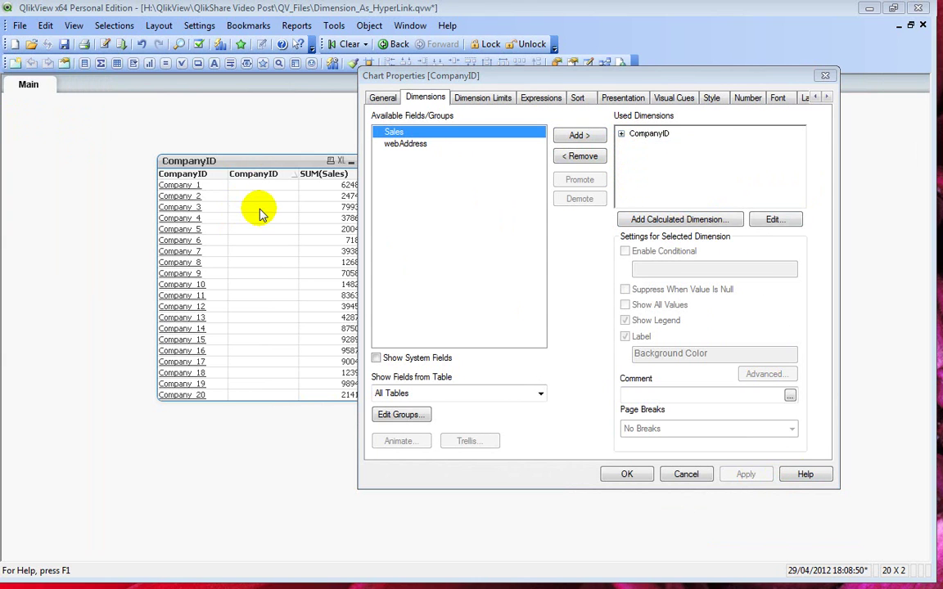
click(626, 472)
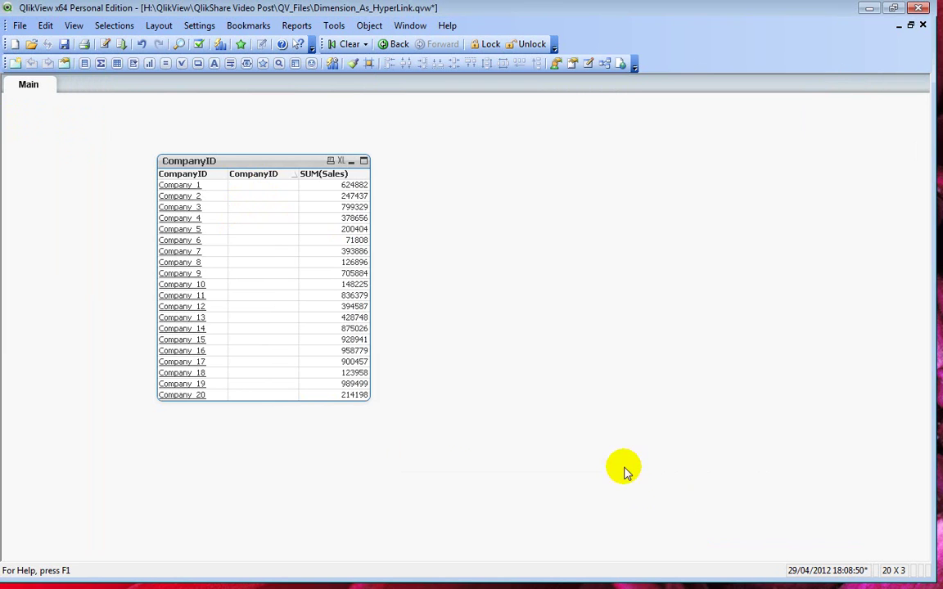
click(249, 186)
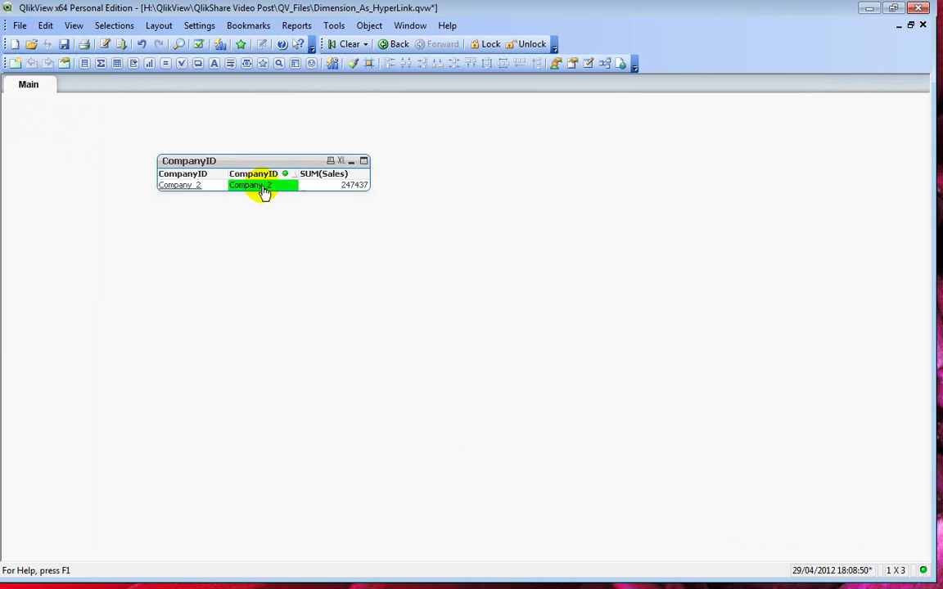
click(265, 185)
drag(265, 218, 263, 284)
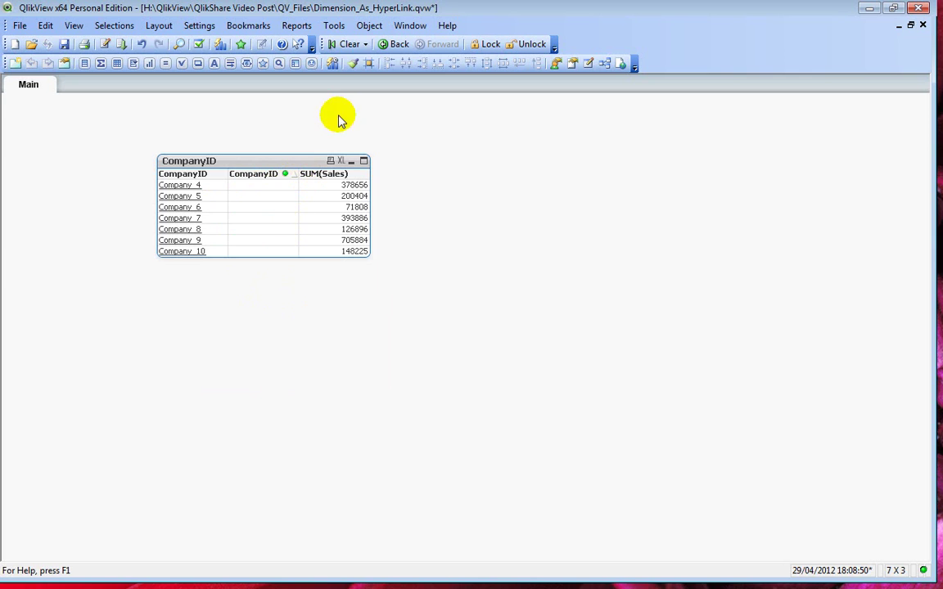
click(347, 45)
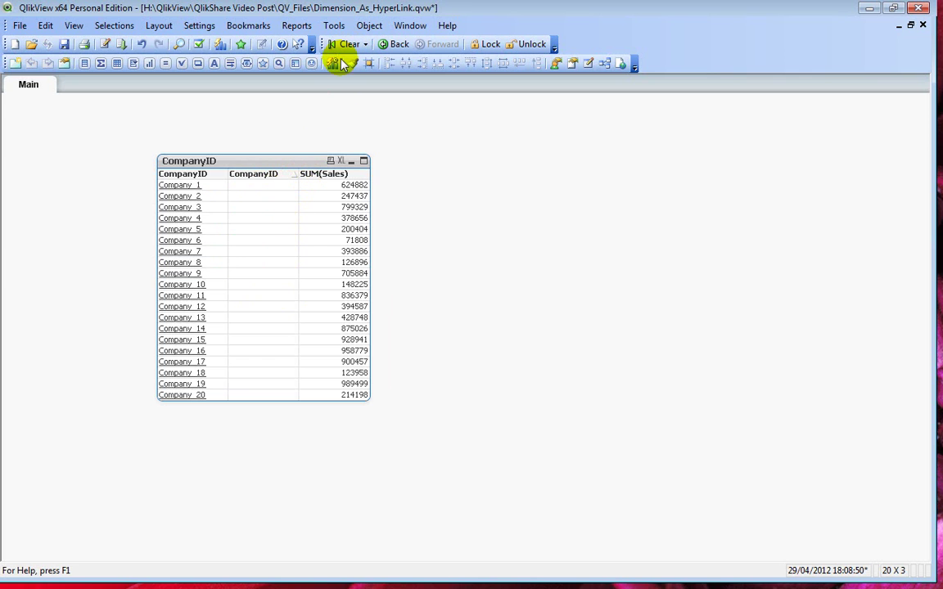
- Turn off Vertical Dimension and Vertical Expression Cell Borders on the Style tab and apply
right_click(274, 173)
click(296, 174)
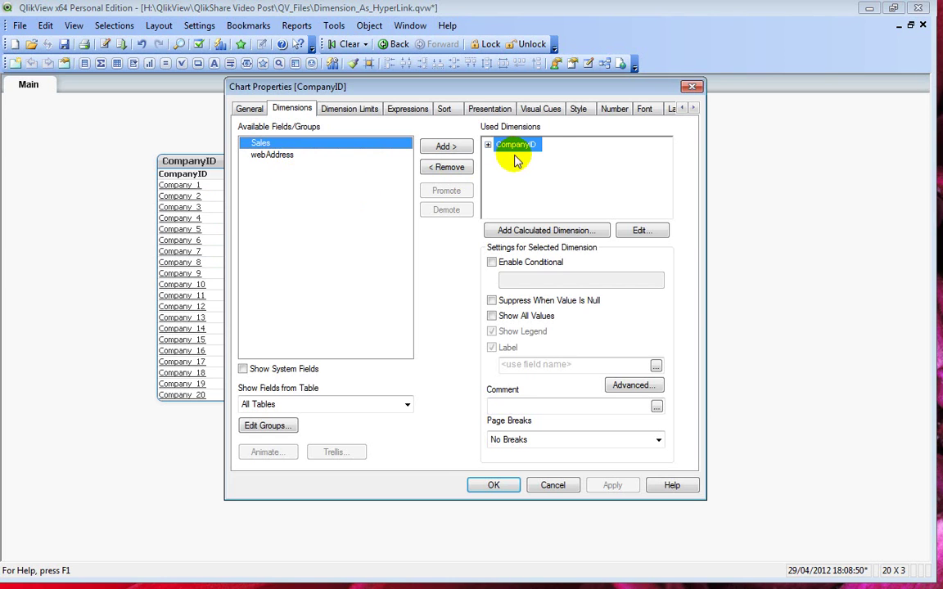
click(491, 107)
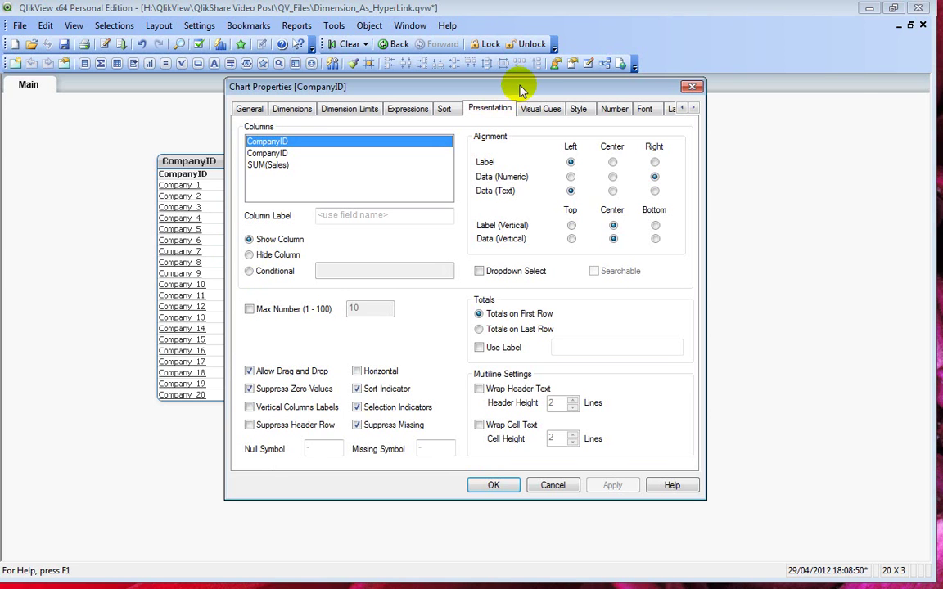
drag(518, 89, 692, 59)
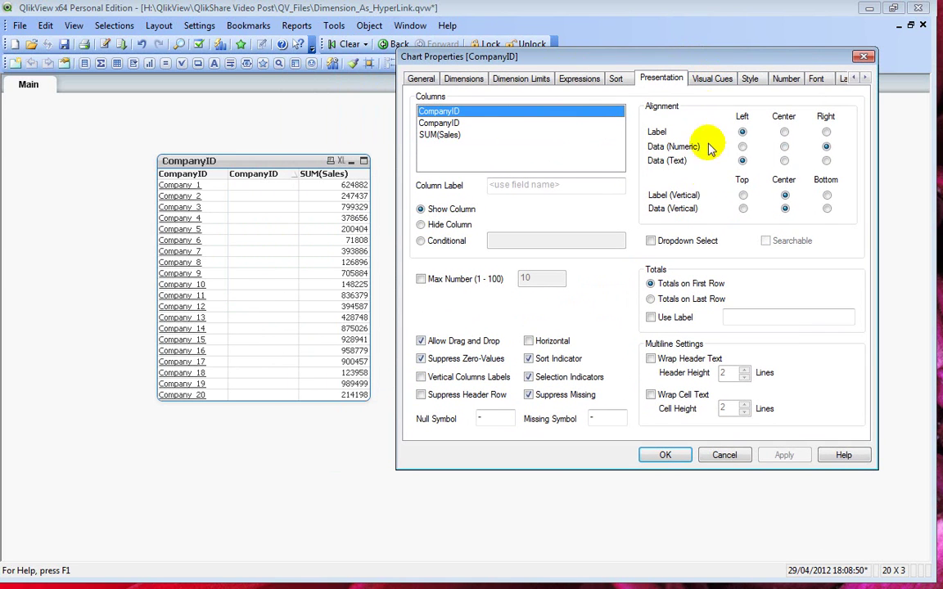
click(714, 80)
click(749, 79)
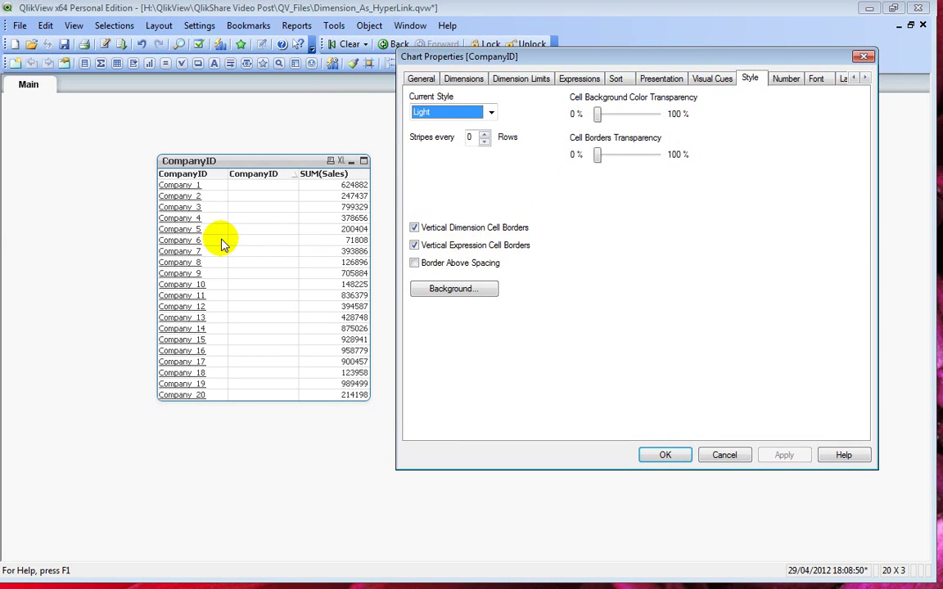
click(415, 229)
click(782, 455)
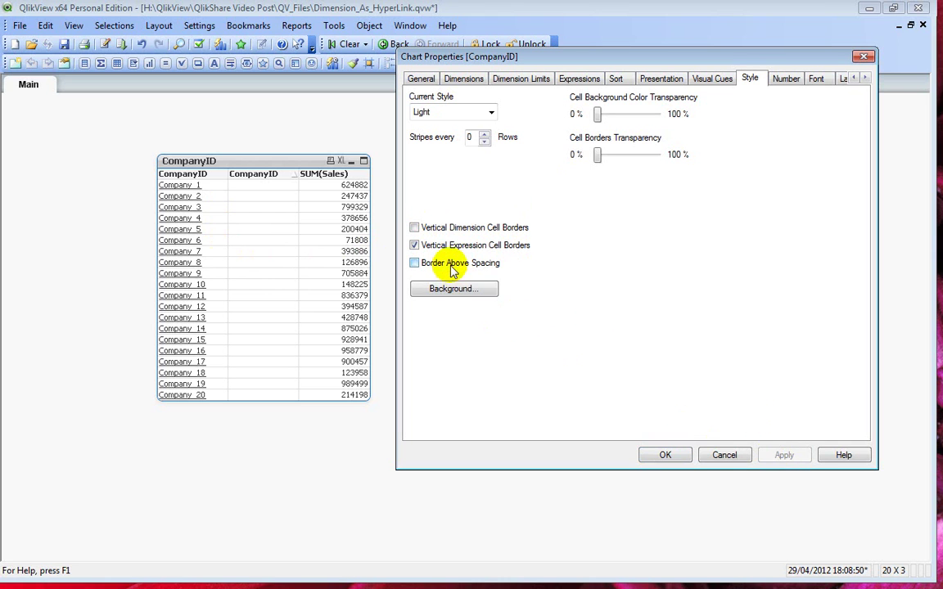
click(414, 245)
click(783, 455)
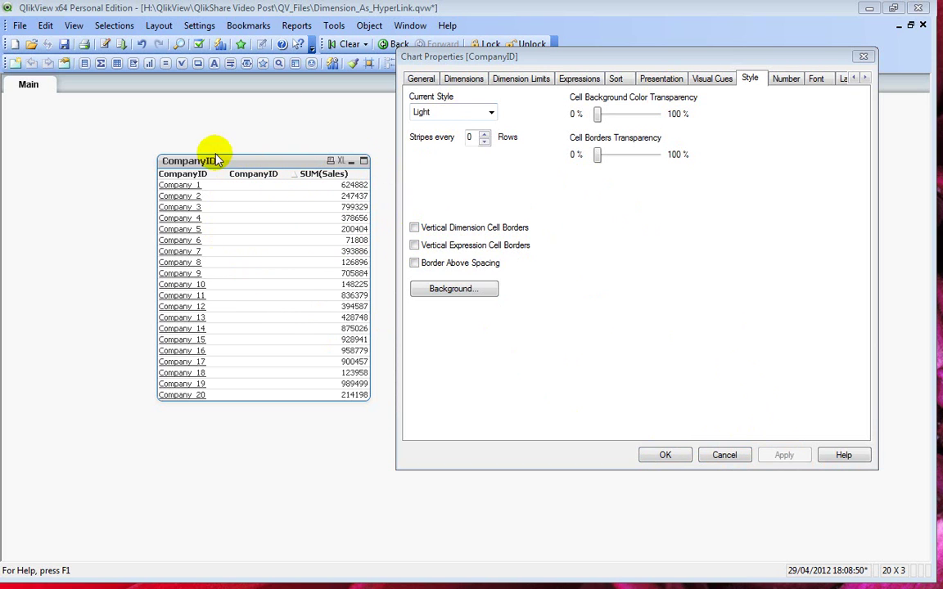
- Clear the hidden CompanyID dimension's header label and apply
click(463, 79)
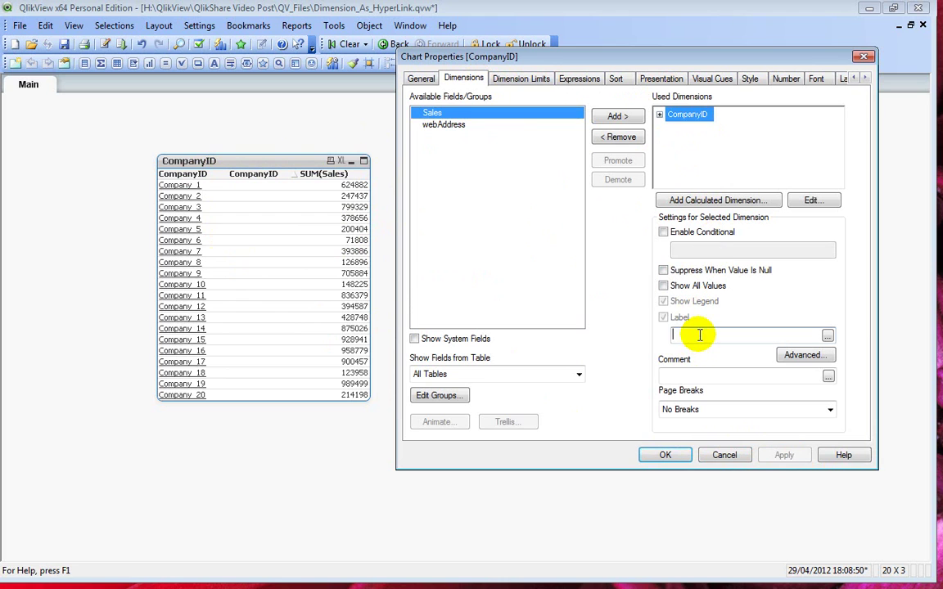
click(766, 334)
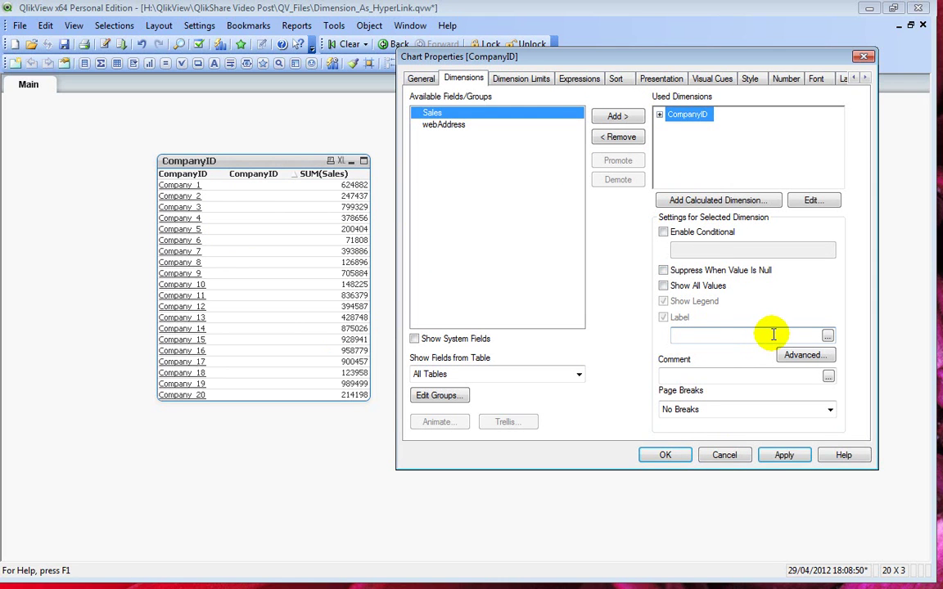
click(782, 456)
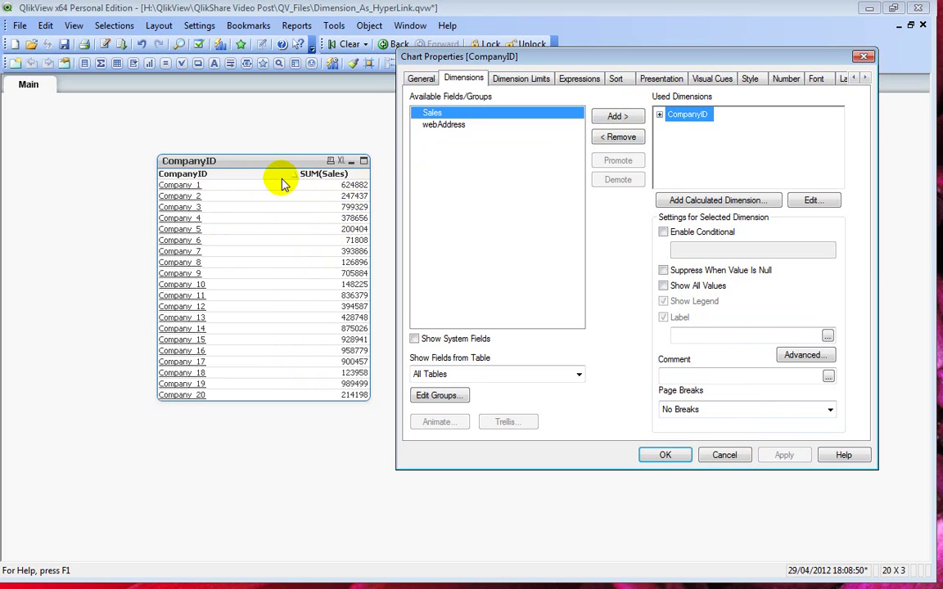
- Turn off the header Sort Indicator on the Presentation tab and close the properties
click(662, 79)
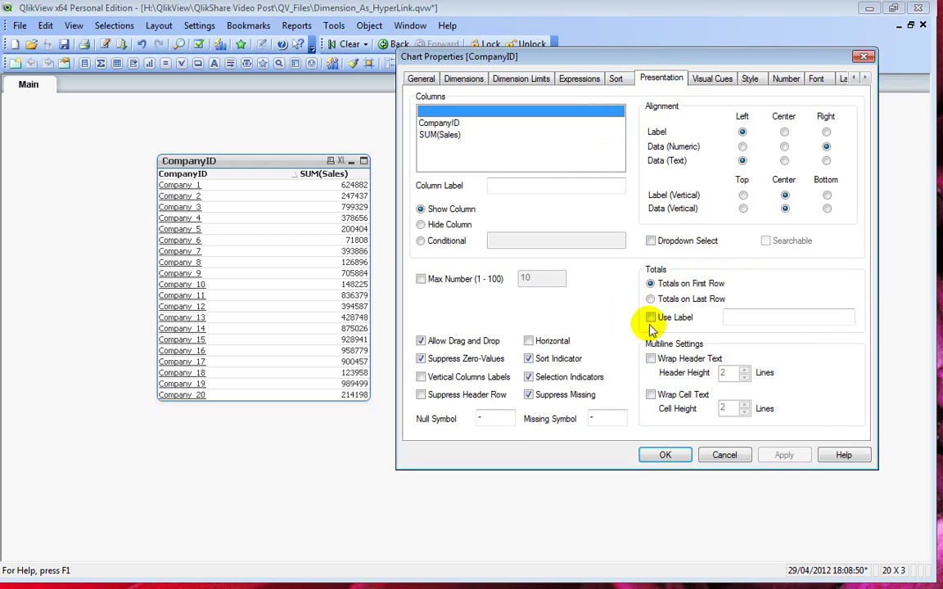
click(555, 360)
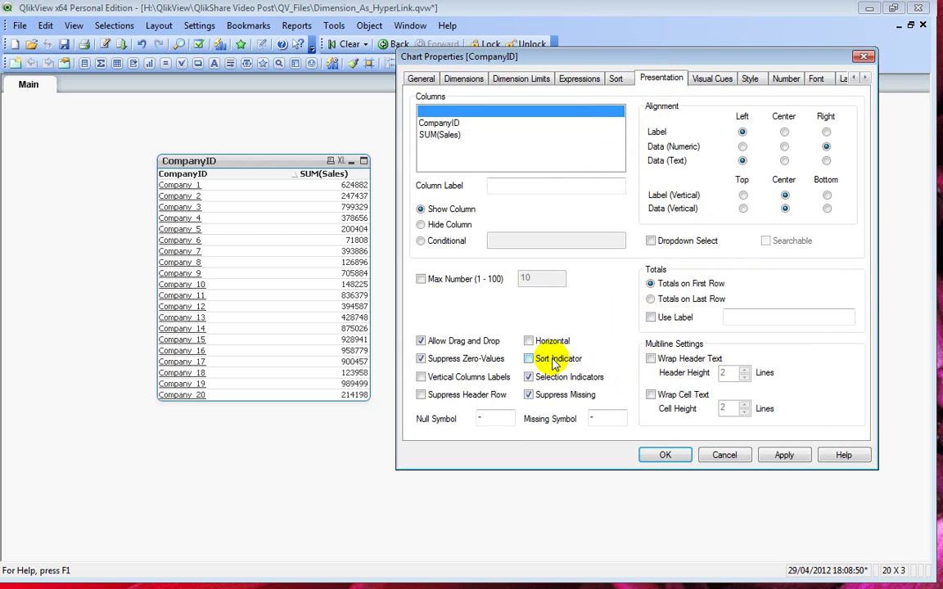
click(786, 457)
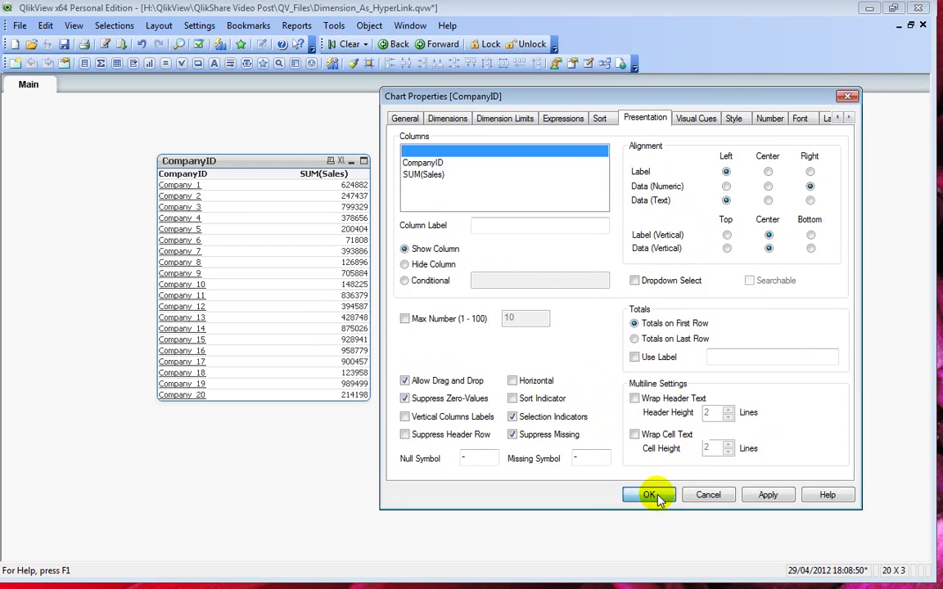
click(652, 493)
- Narrow the invisible column, then confirm the Company 2 link opens its website
drag(297, 180, 219, 182)
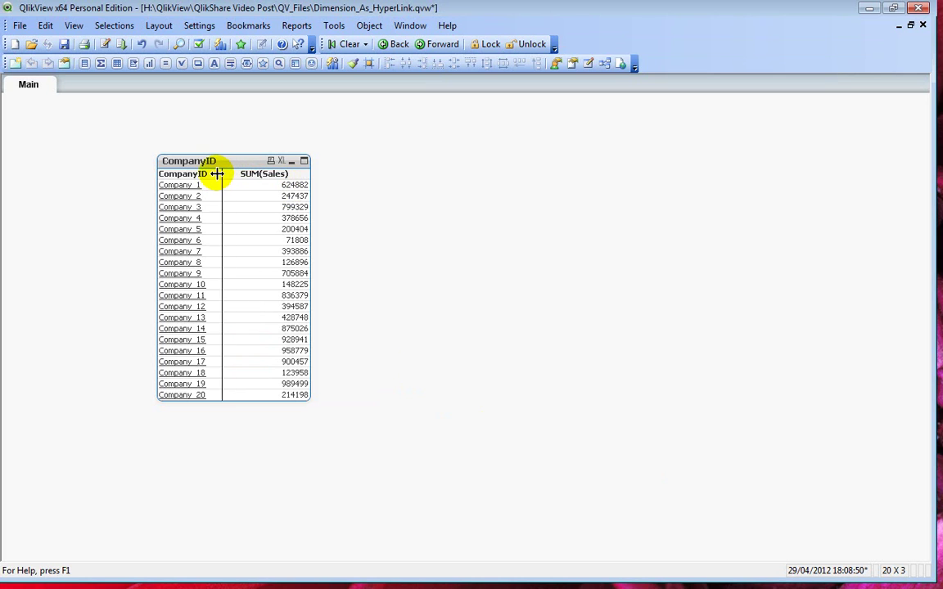
drag(226, 174, 210, 175)
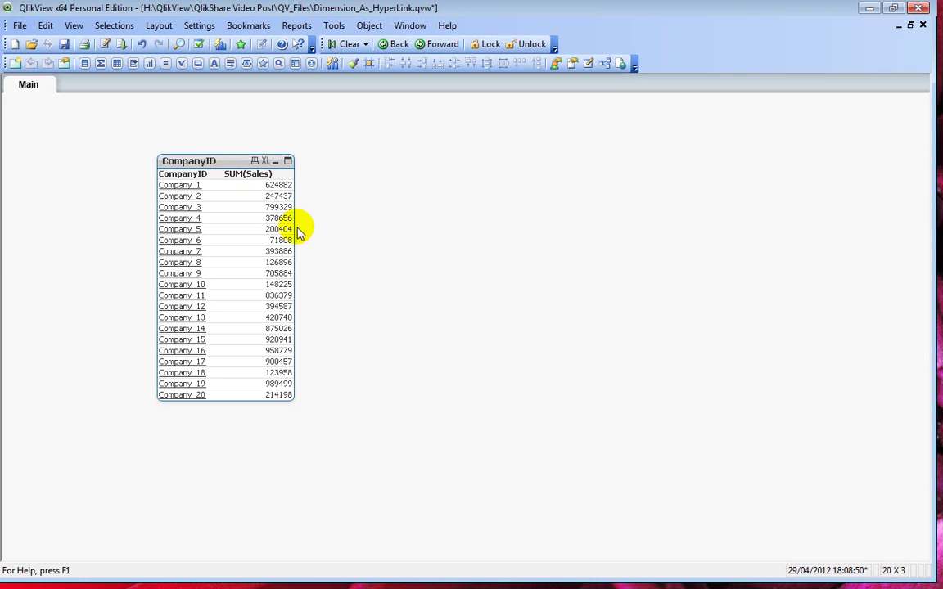
click(180, 197)
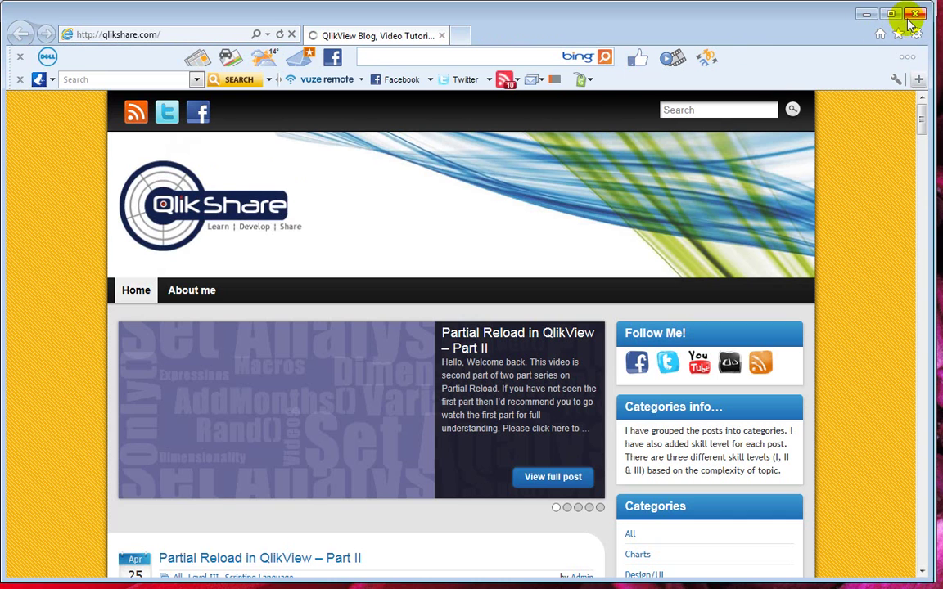
click(917, 13)
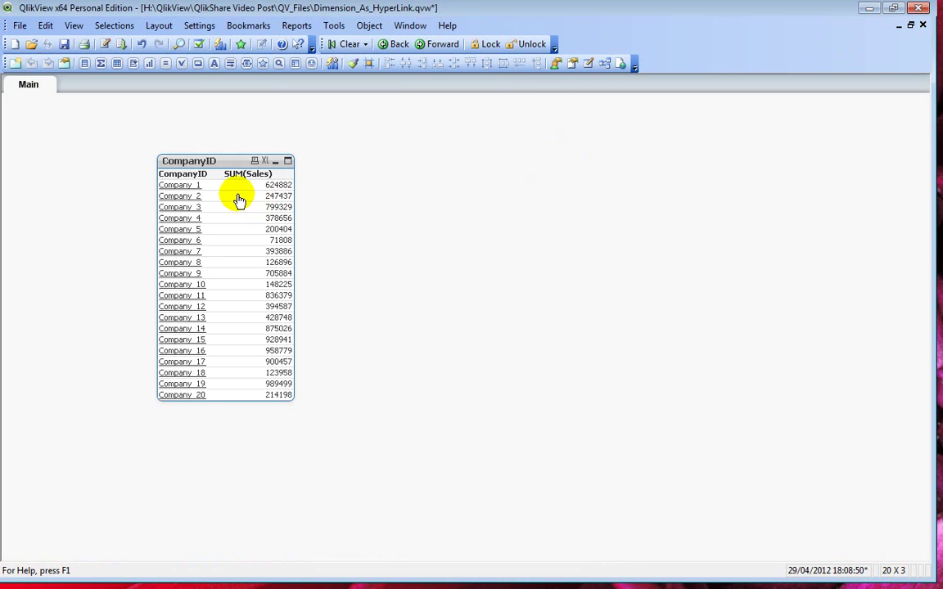
drag(238, 201, 244, 231)
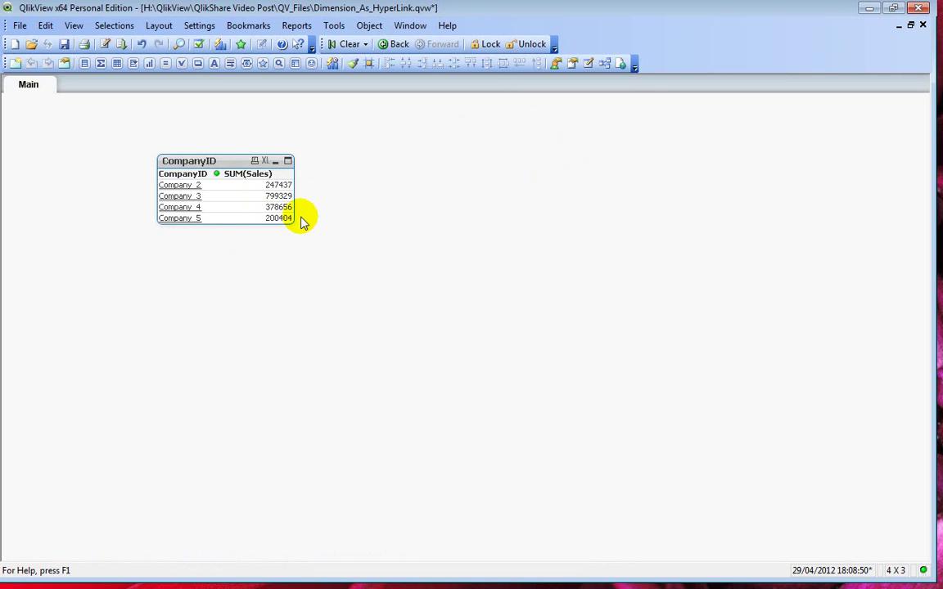
click(349, 44)
drag(245, 284, 272, 383)
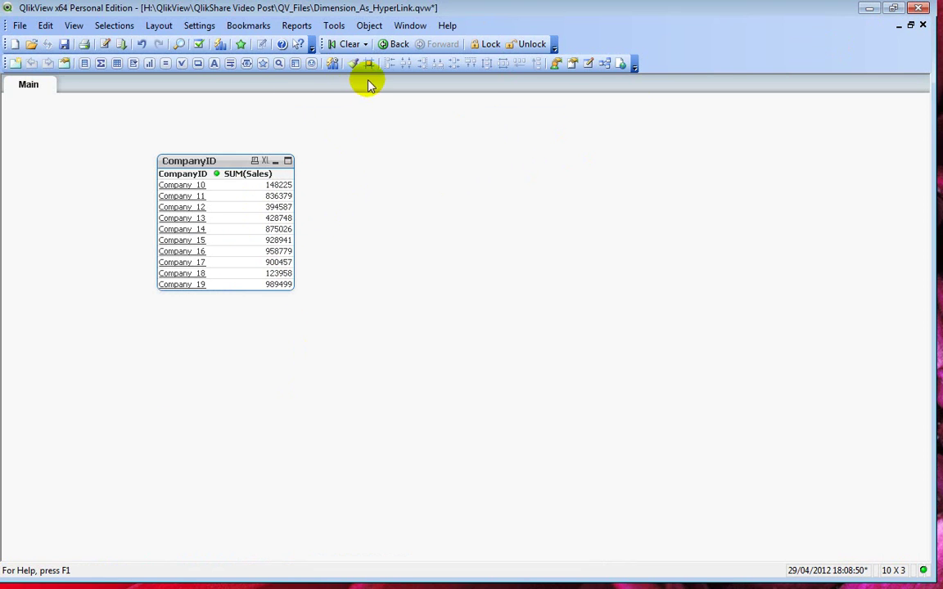
click(348, 45)
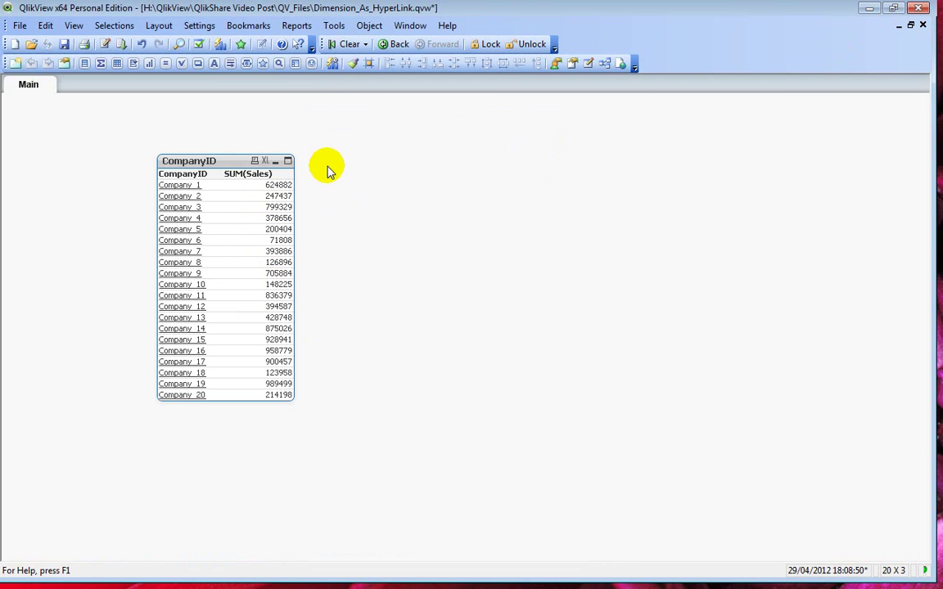